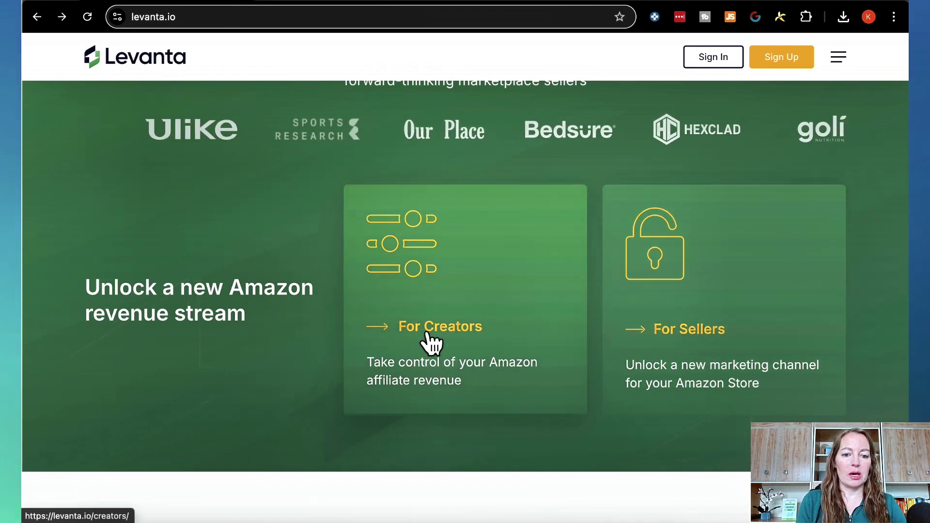
Step: Look through the Levanta homepage down to the For Creators section on partnering with global brands
scroll(431, 344, "down", 7)
scroll(431, 345, "down", 3)
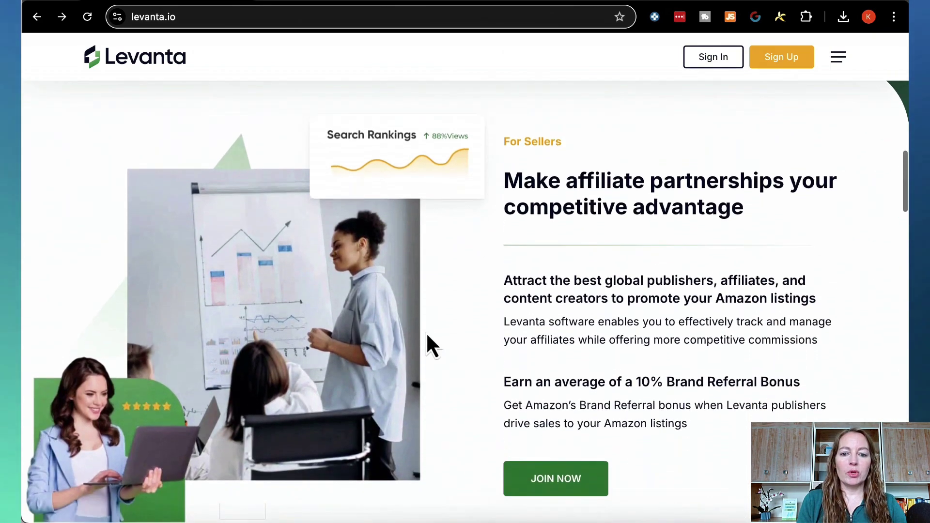
scroll(431, 345, "down", 8)
scroll(427, 335, "down", 2)
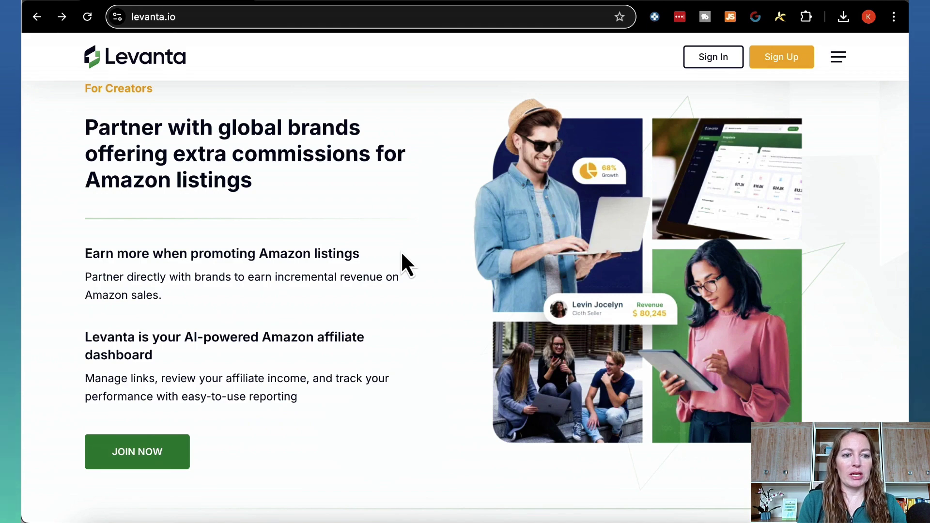
scroll(403, 254, "up", 5)
scroll(402, 254, "down", 4)
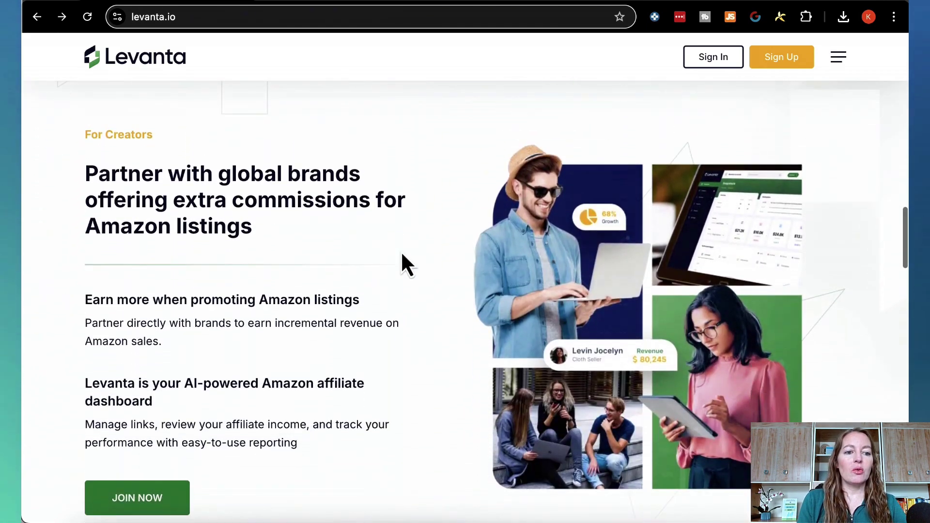
Step: Read the For Creators section, highlighting "extra commissions" and the paragraph on earning more when promoting Amazon listings
mouse_move(173, 202)
left_mouse_down()
mouse_move(311, 202)
mouse_move(374, 228)
mouse_move(367, 201)
left_mouse_up()
scroll(366, 203, "down", 1)
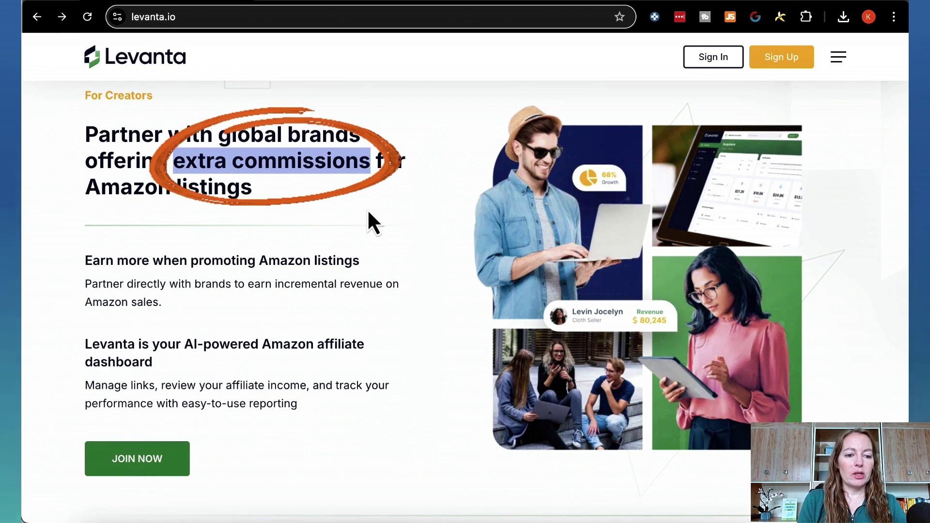
left_click(341, 314)
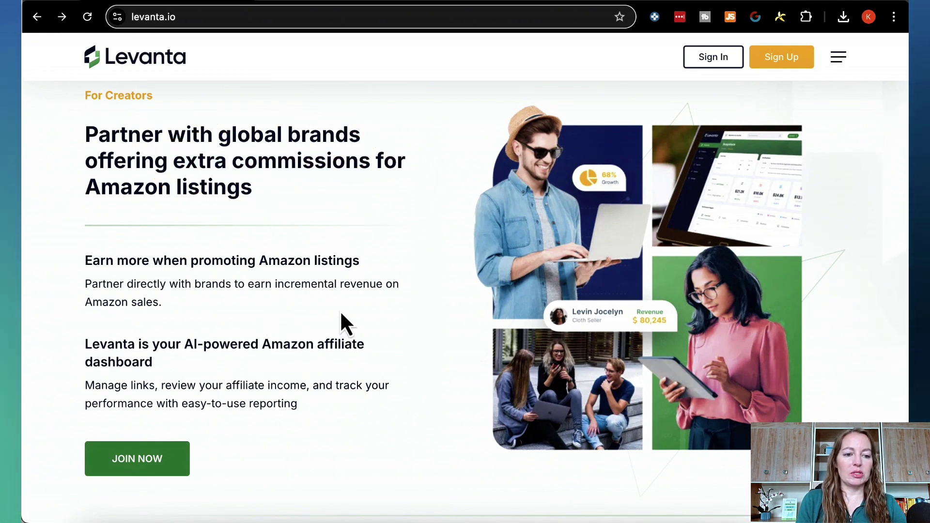
scroll(317, 315, "down", 1)
scroll(318, 315, "up", 1)
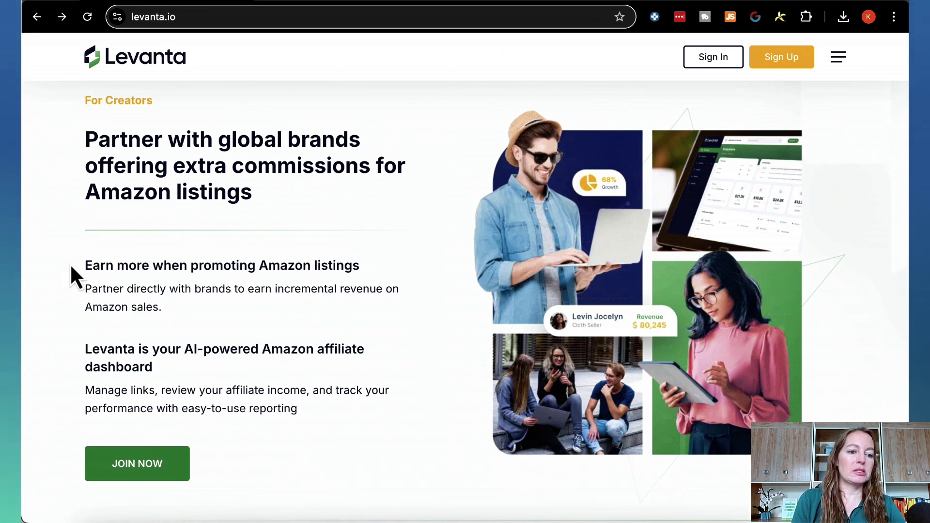
left_click_drag(87, 260, 177, 316)
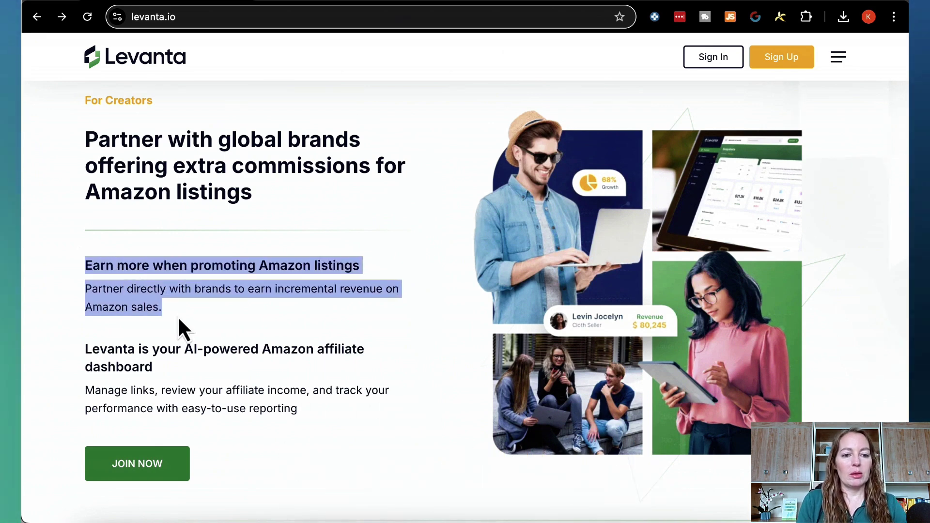
left_click(178, 315)
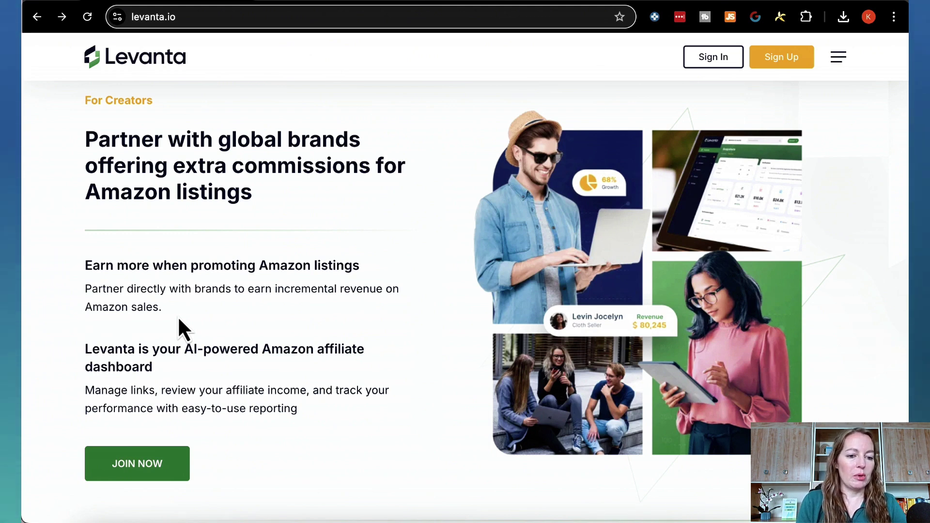
scroll(268, 317, "up", 1)
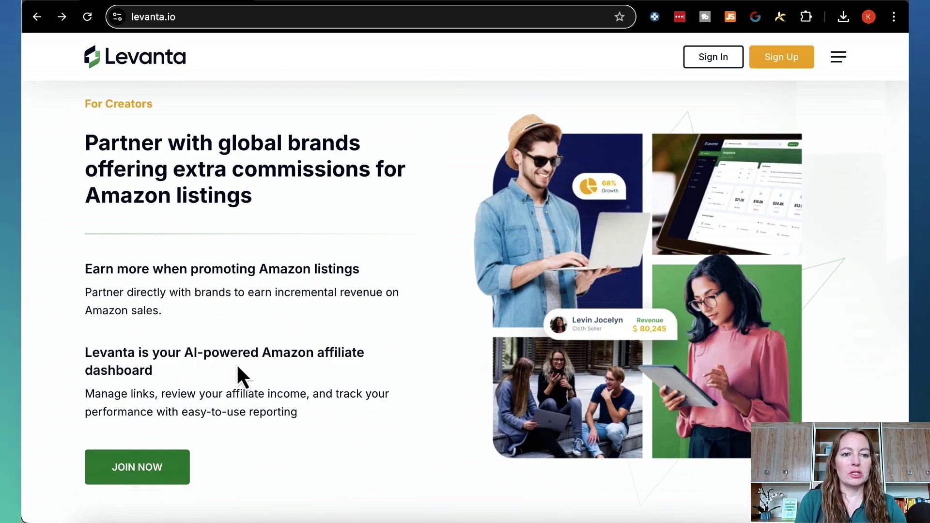
scroll(237, 272, "up", 20)
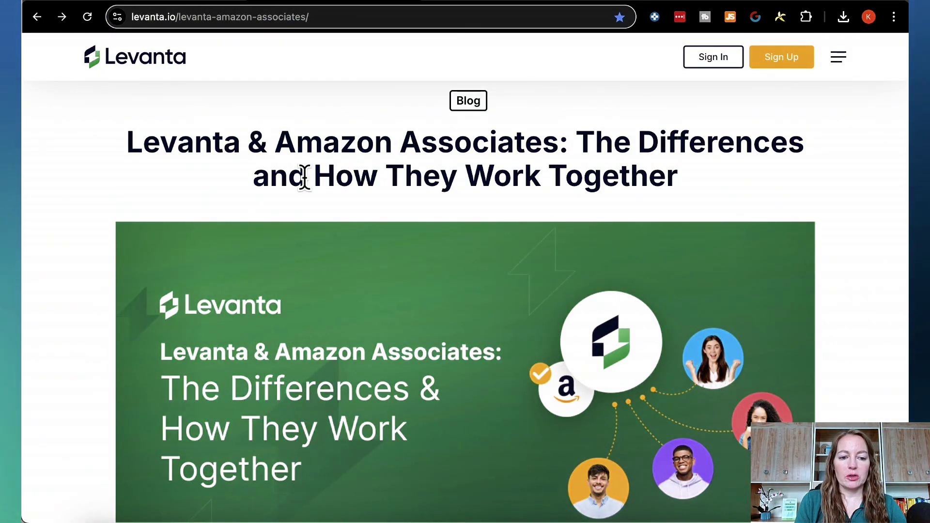
Step: Read the blog article on the differences between Levanta and Amazon Associates and how they work together
scroll(305, 175, "down", 2)
scroll(304, 175, "down", 1)
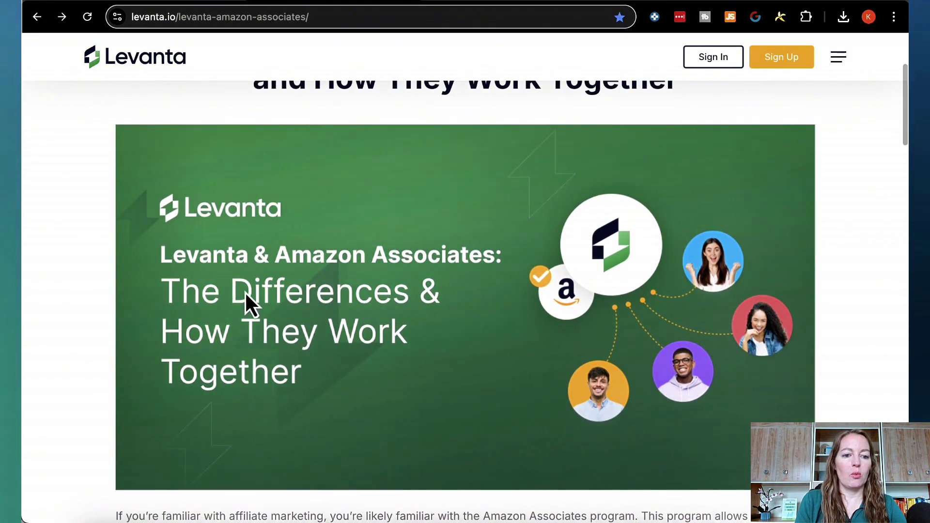
scroll(339, 309, "down", 2)
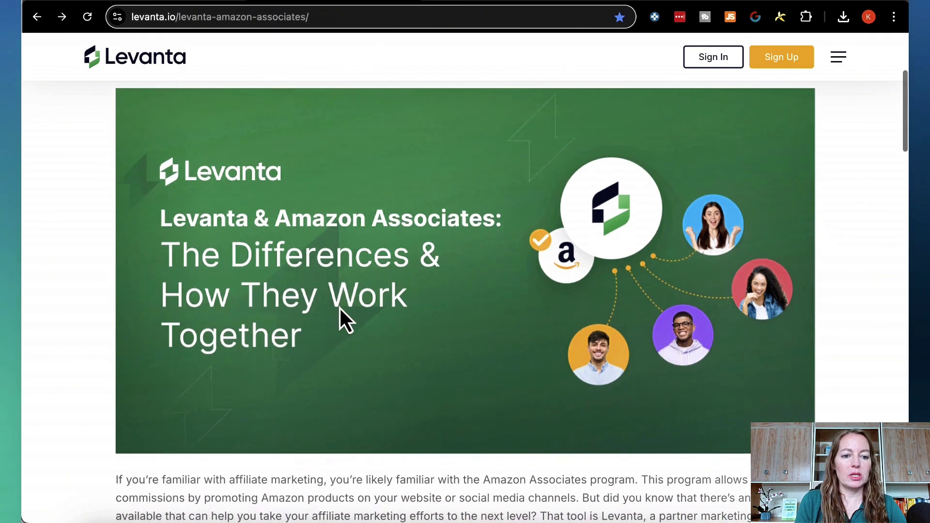
scroll(339, 308, "down", 9)
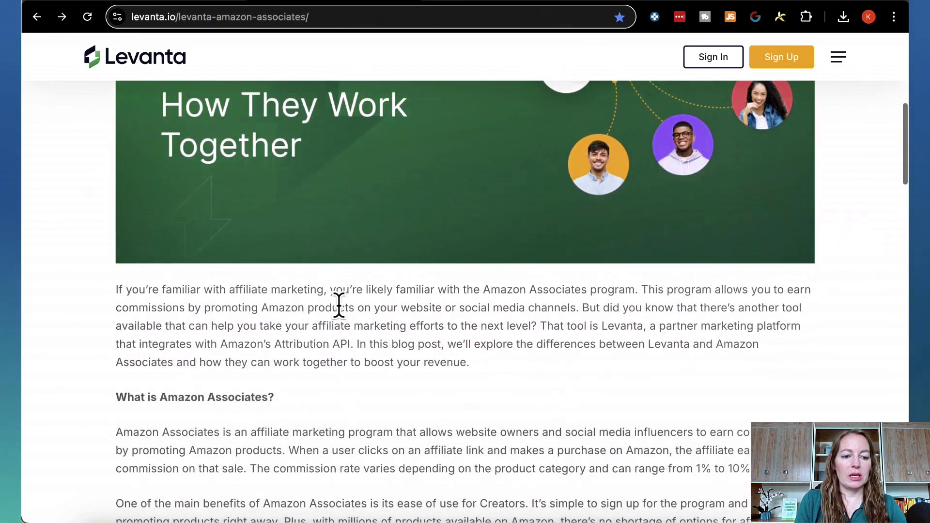
scroll(339, 306, "down", 6)
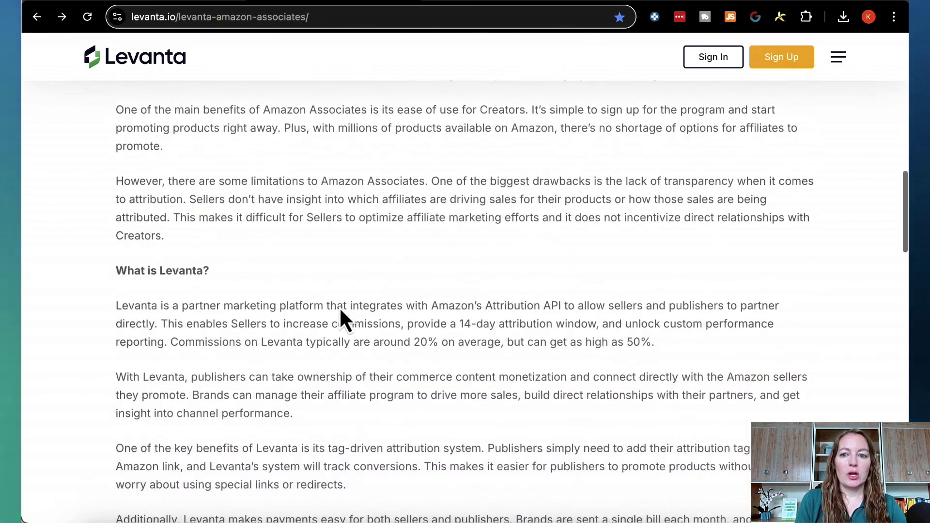
scroll(339, 306, "down", 5)
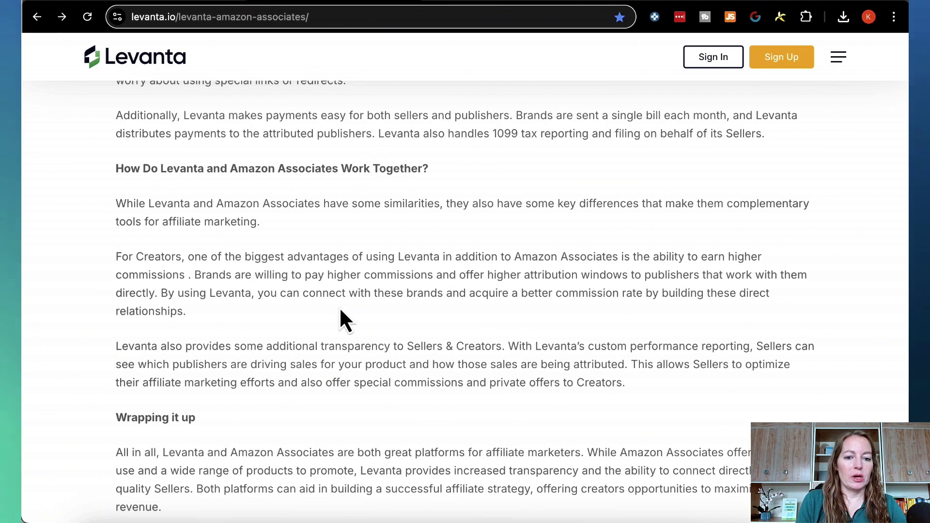
scroll(341, 311, "down", 1)
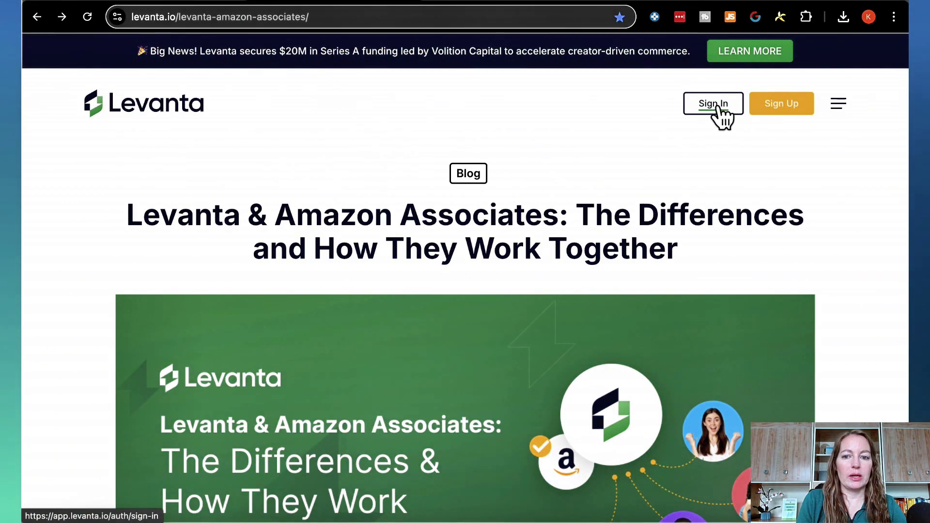
Step: Sign in to Levanta, dismiss the welcome tips and view the dashboard's performance cards
left_click(719, 108)
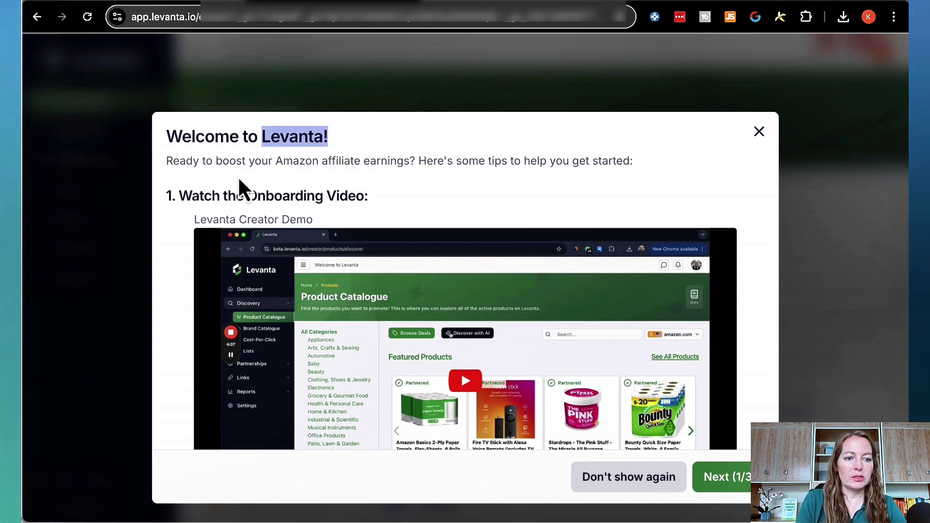
left_click(201, 199)
scroll(364, 245, "down", 3)
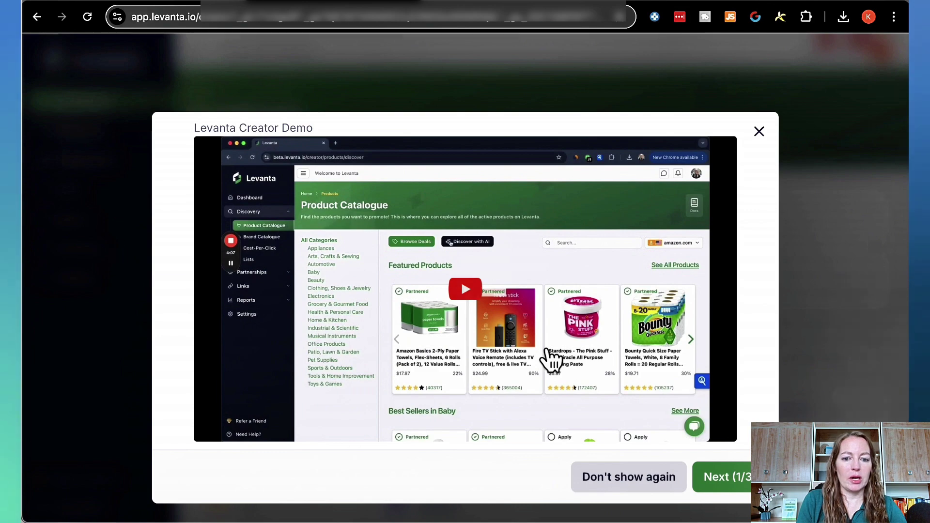
scroll(549, 350, "down", 1)
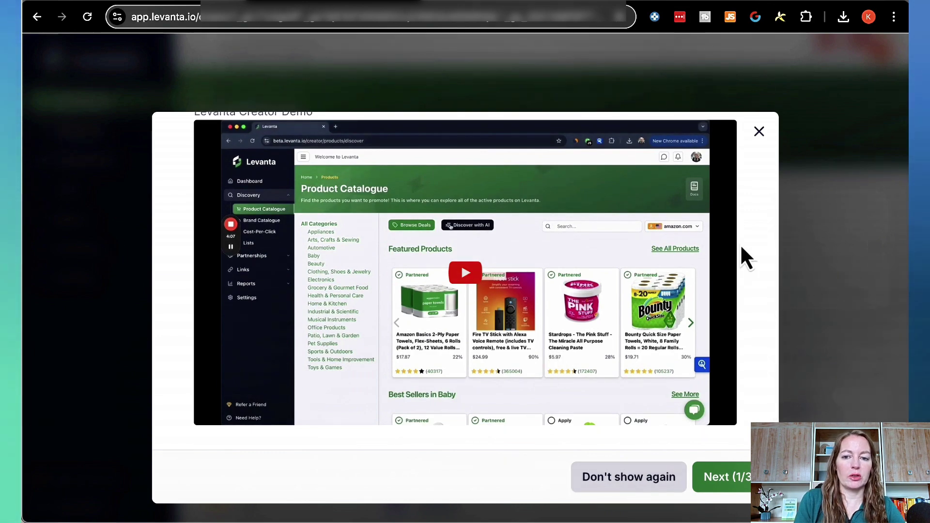
left_click(758, 133)
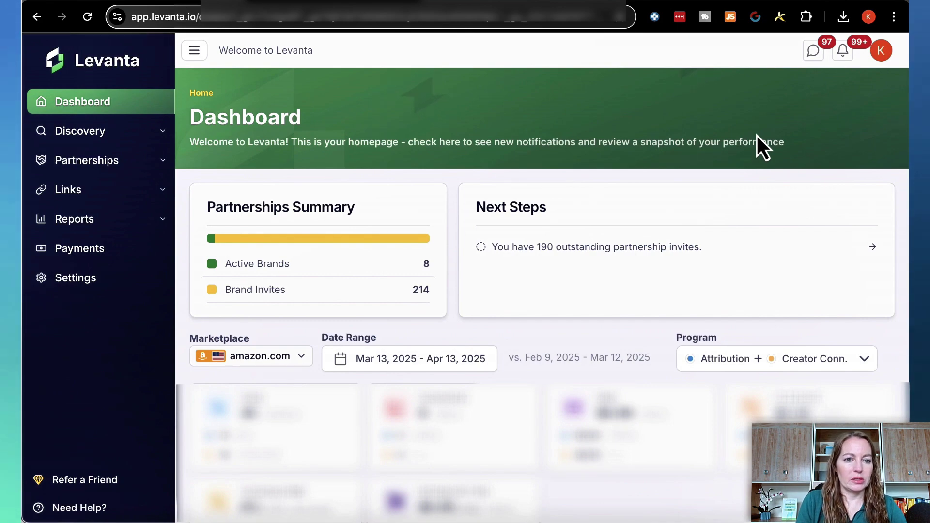
scroll(644, 387, "down", 3)
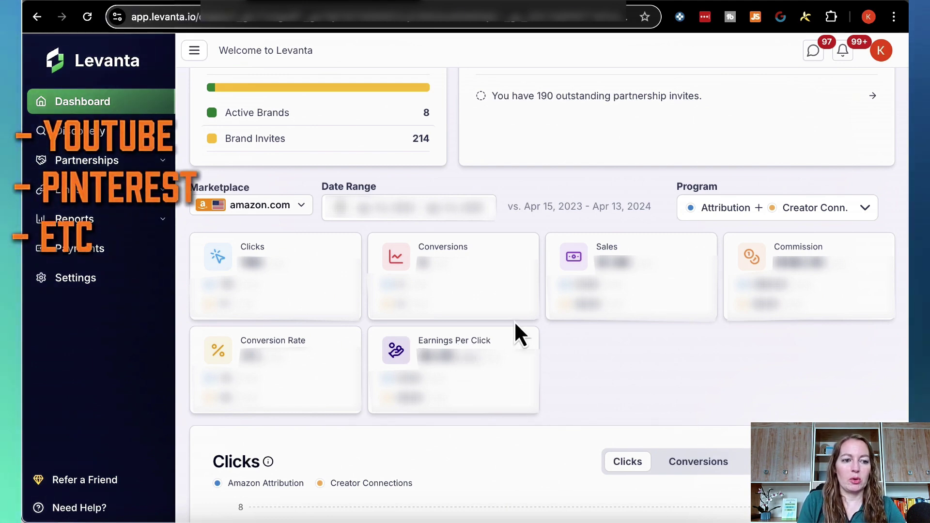
Step: Open the Product Catalogue under Discovery, switch to the Brand Catalogue and browse the brands on offer
left_click(92, 79)
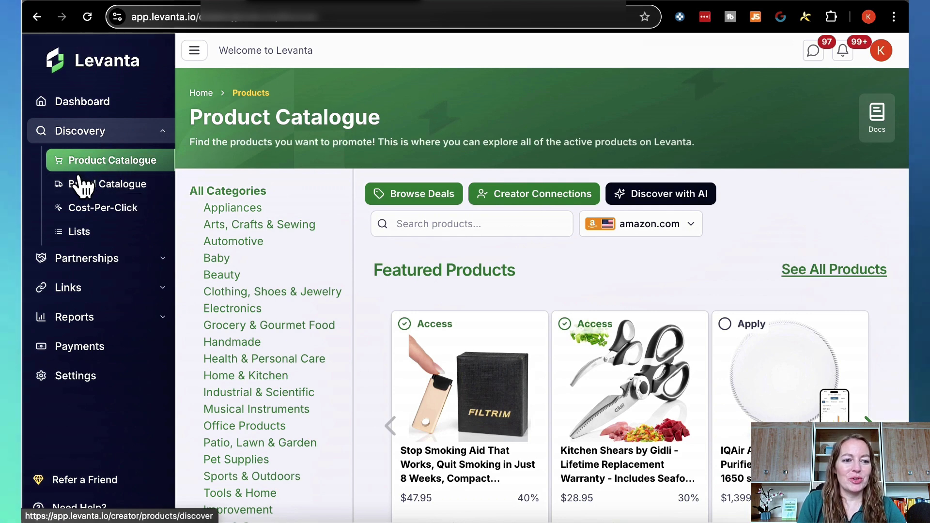
left_click(120, 191)
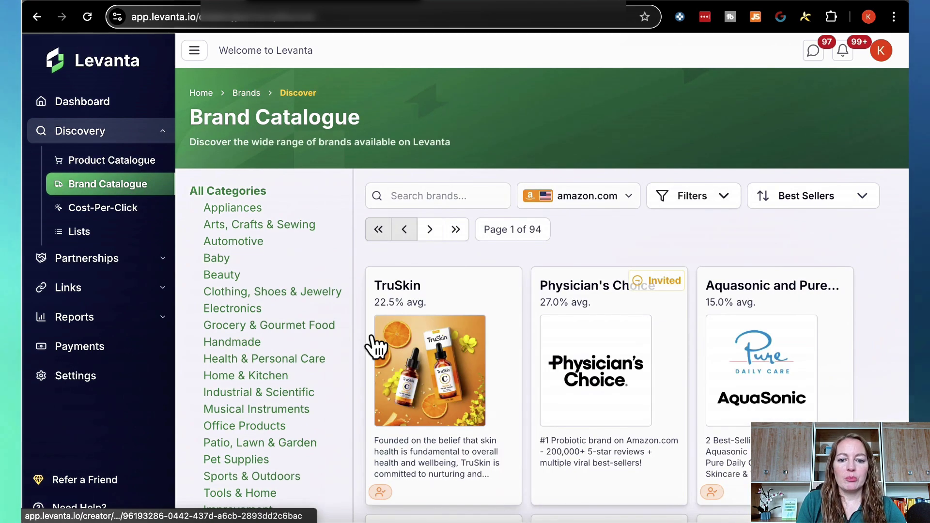
scroll(376, 346, "down", 3)
scroll(467, 329, "down", 3)
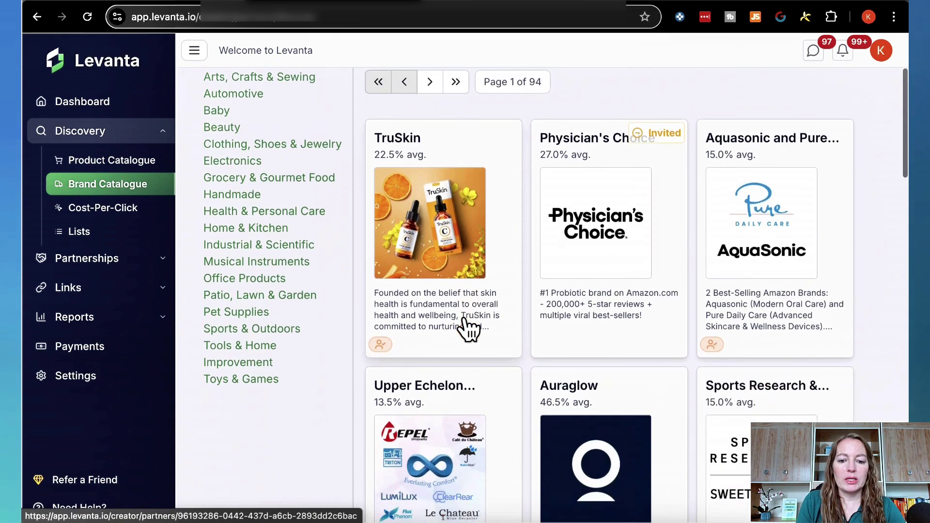
scroll(468, 329, "down", 3)
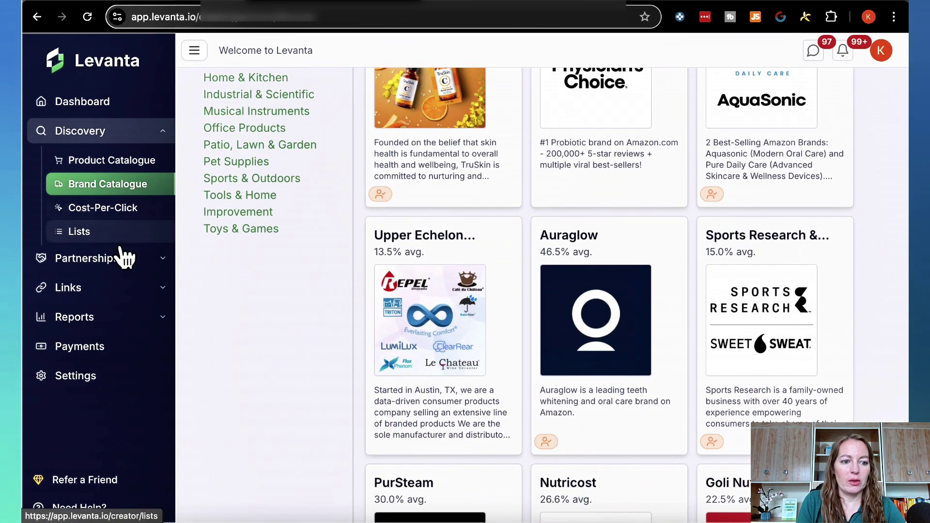
Step: Review the brand partnership invites and open the list of active product links
left_click(119, 260)
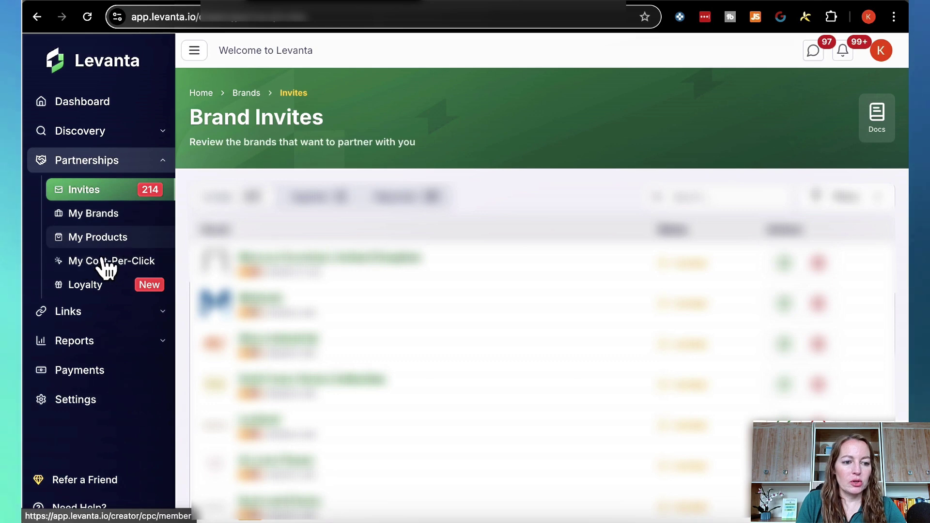
scroll(286, 315, "down", 2)
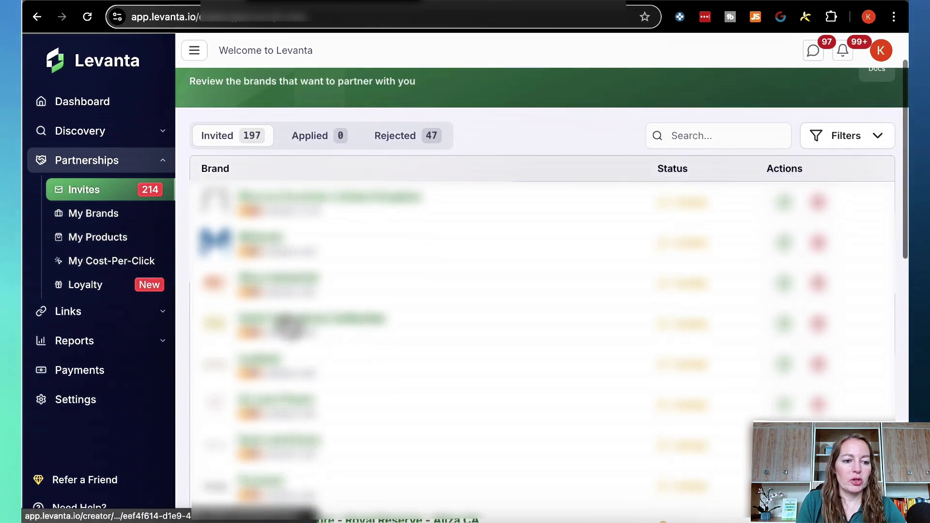
left_click(109, 320)
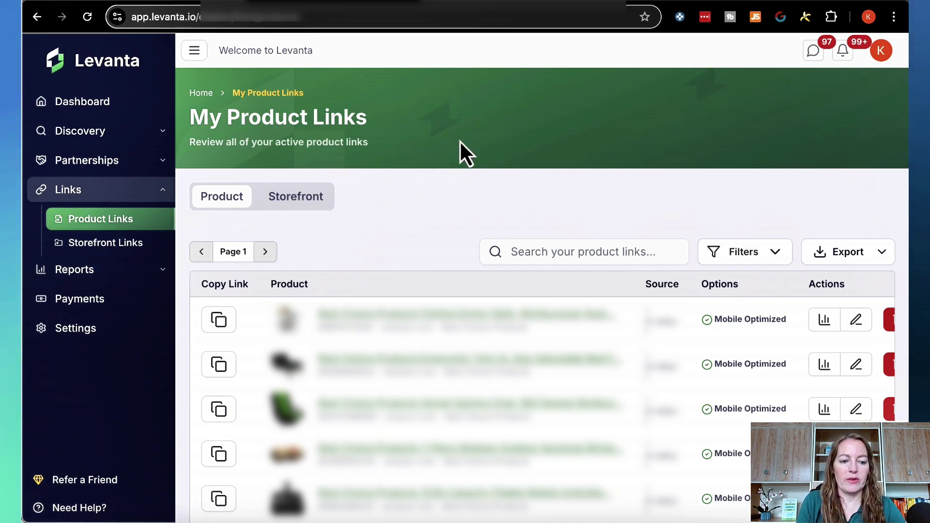
Step: Check the notifications, close them and open the brand message inbox
left_click(846, 53)
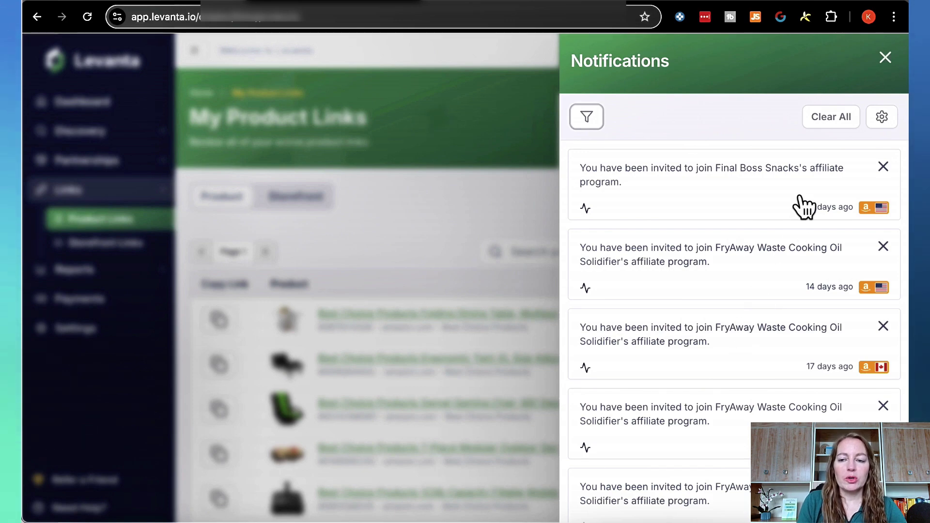
left_click(884, 56)
left_click(815, 58)
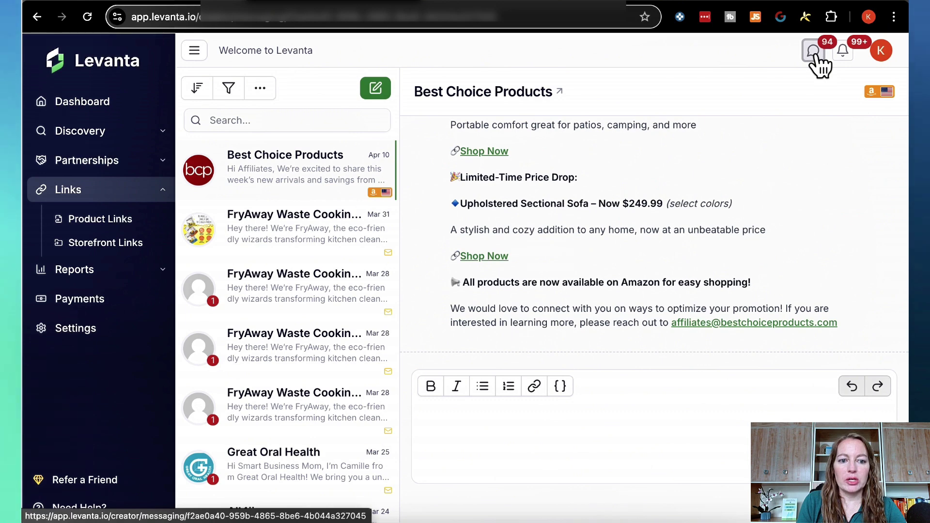
Step: View the latest FryAway Waste Cooking Oil Solidifier invitation, browse the other brand messages and highlight the notice about accepting partnerships
left_click(305, 227)
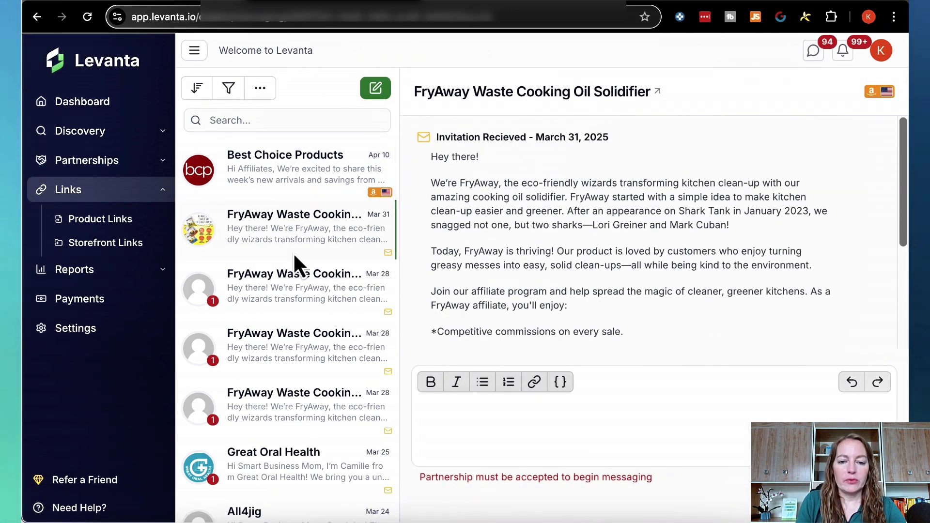
scroll(332, 339, "down", 7)
scroll(336, 343, "down", 5)
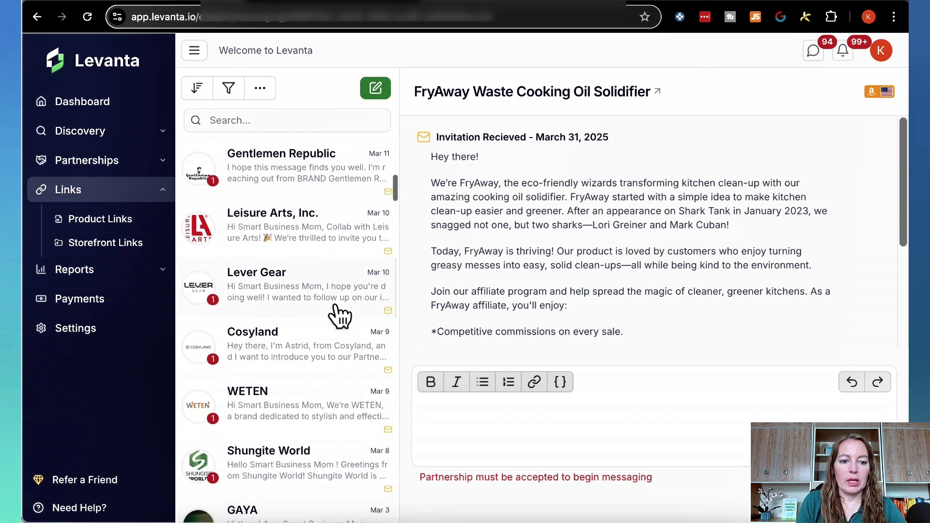
scroll(340, 315, "up", 1)
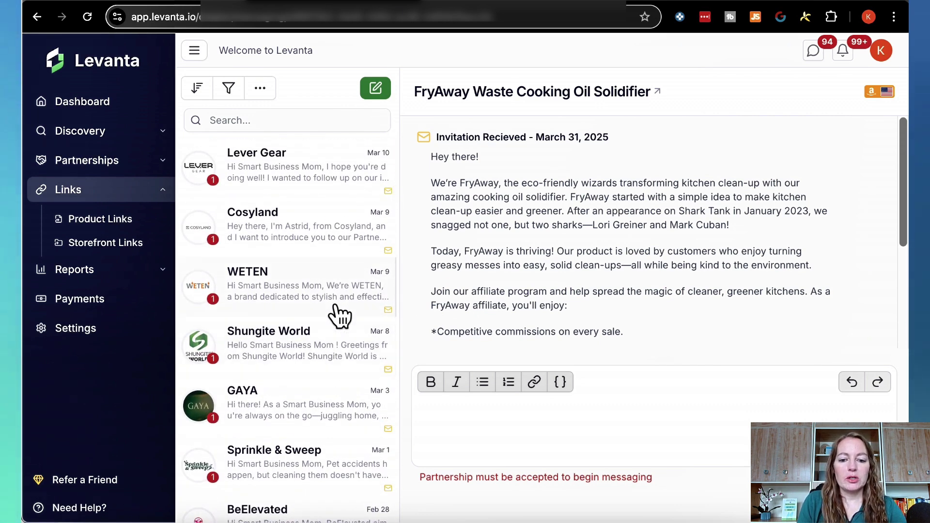
left_click_drag(427, 479, 623, 479)
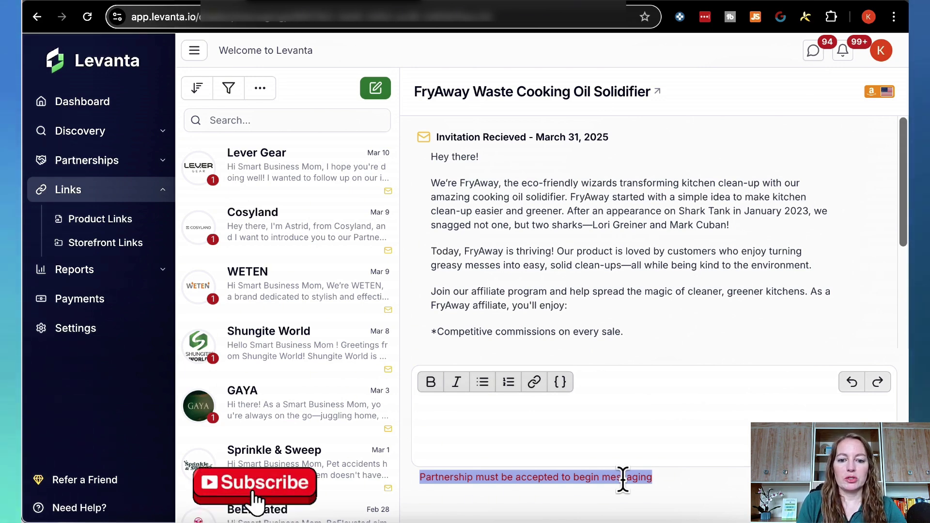
left_click(510, 481)
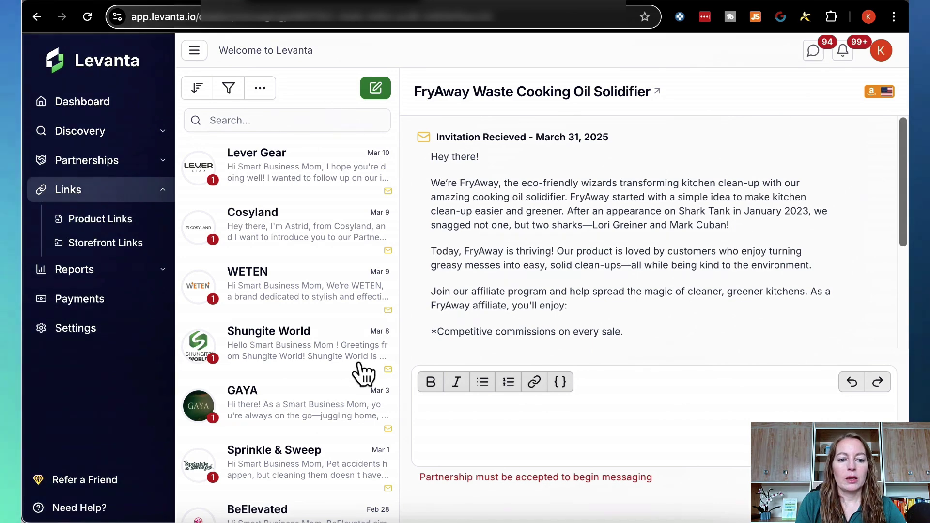
Step: Open the Sprinkle & Sweep invitation, read it through and highlight the sentence offering the commission
left_click(294, 464)
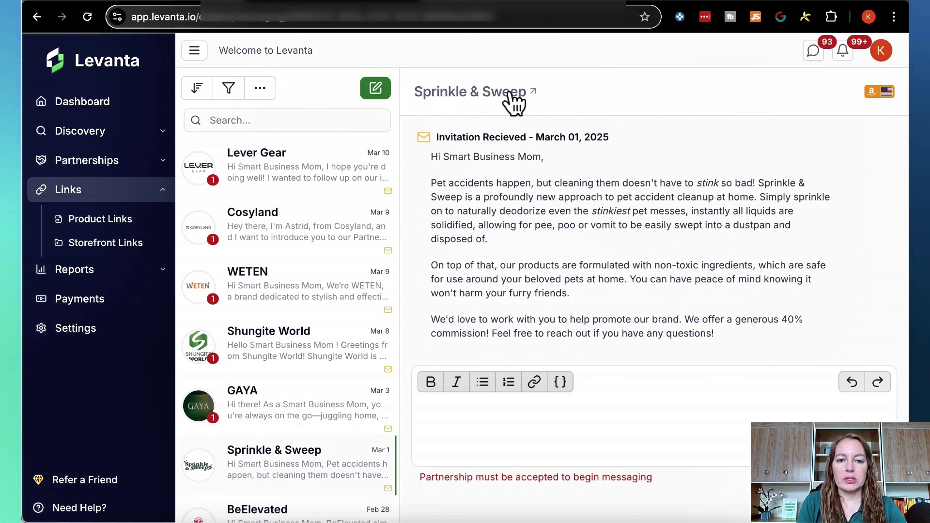
scroll(512, 244, "down", 1)
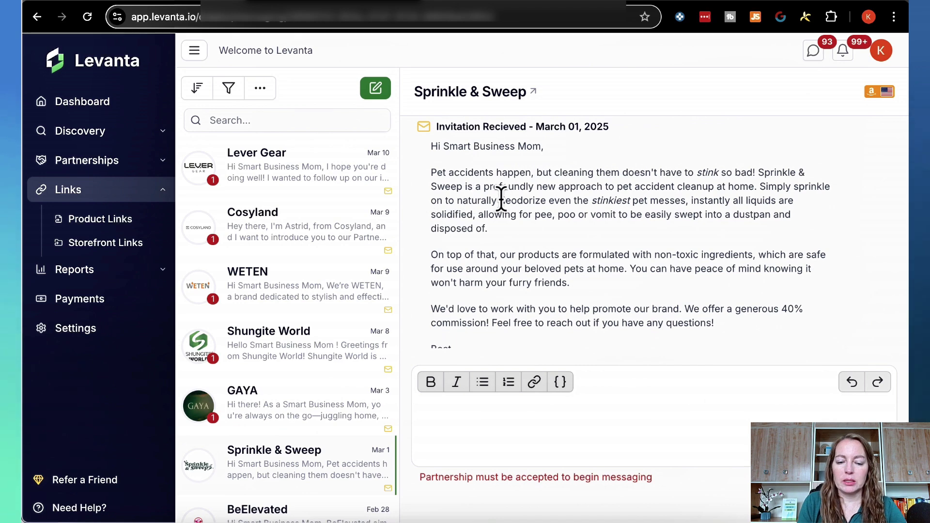
scroll(684, 232, "down", 2)
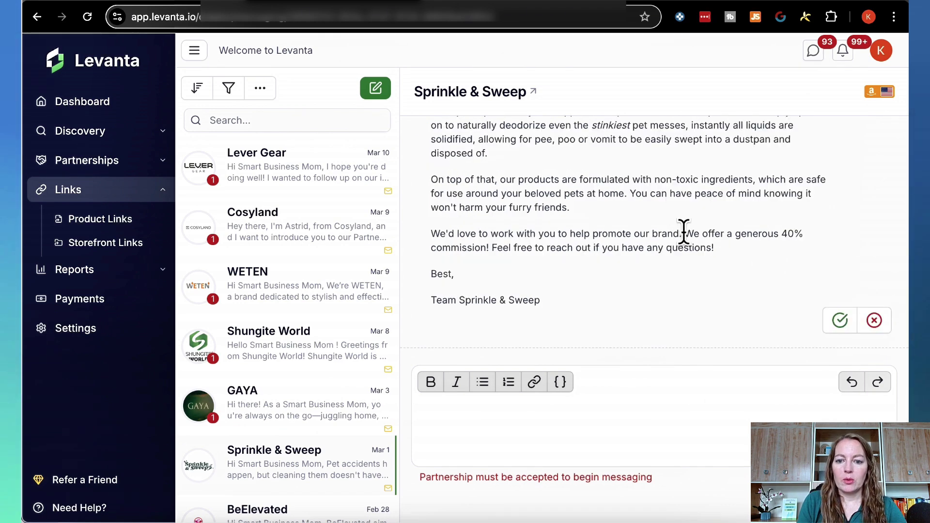
left_click_drag(685, 234, 689, 259)
left_click_drag(576, 251, 513, 250)
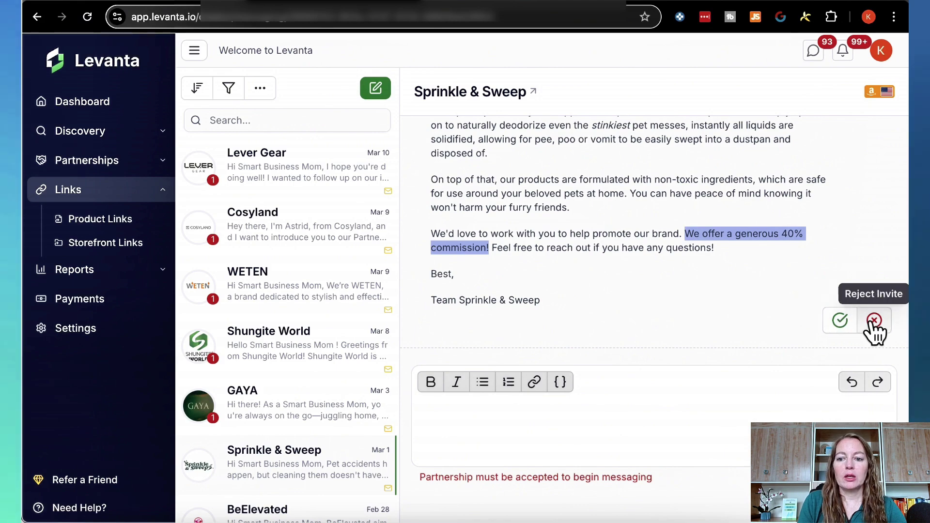
Step: Accept the Sprinkle & Sweep partnership invite, reading through the linked Terms and Conditions and agreeing to them
left_click(840, 321)
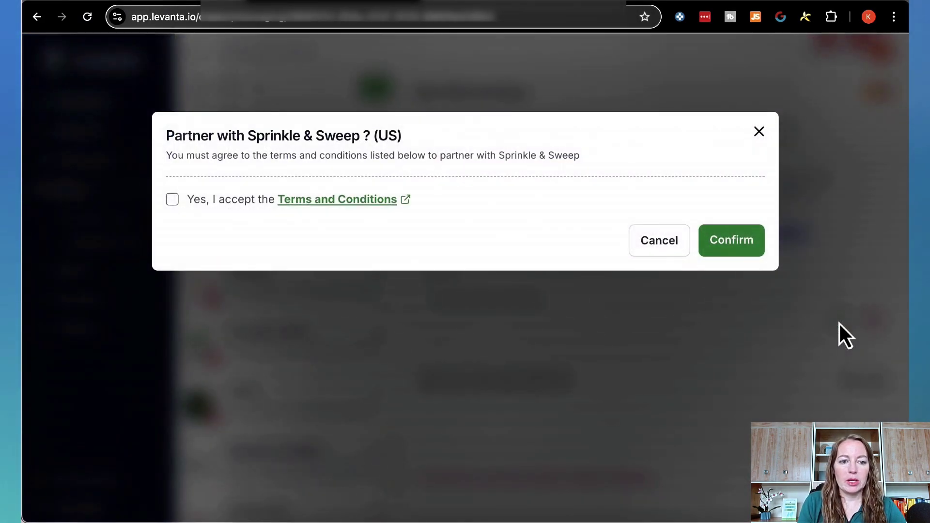
left_click(329, 200)
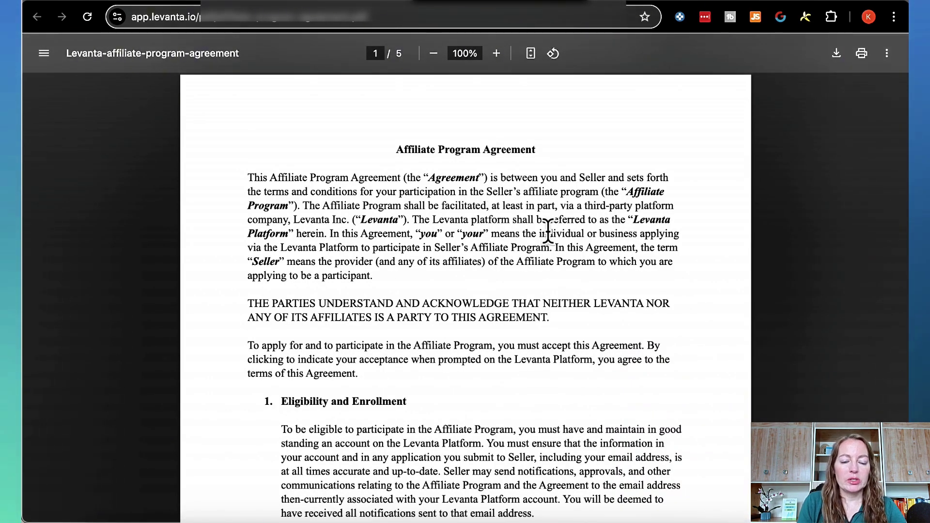
scroll(535, 224, "down", 3)
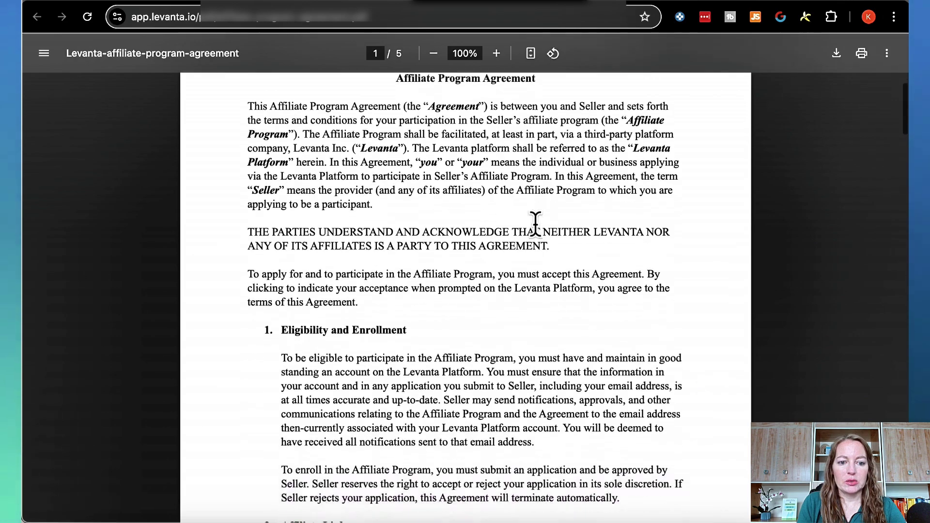
scroll(536, 224, "down", 10)
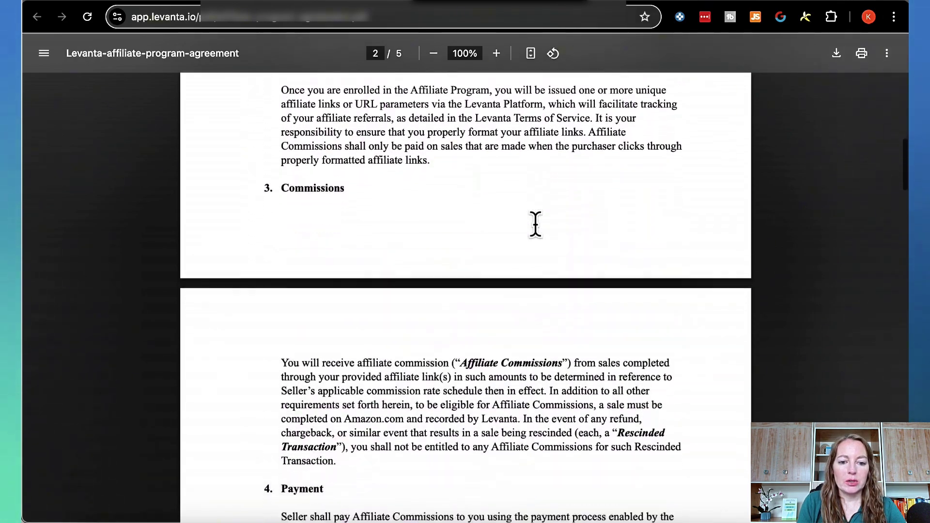
scroll(535, 224, "down", 12)
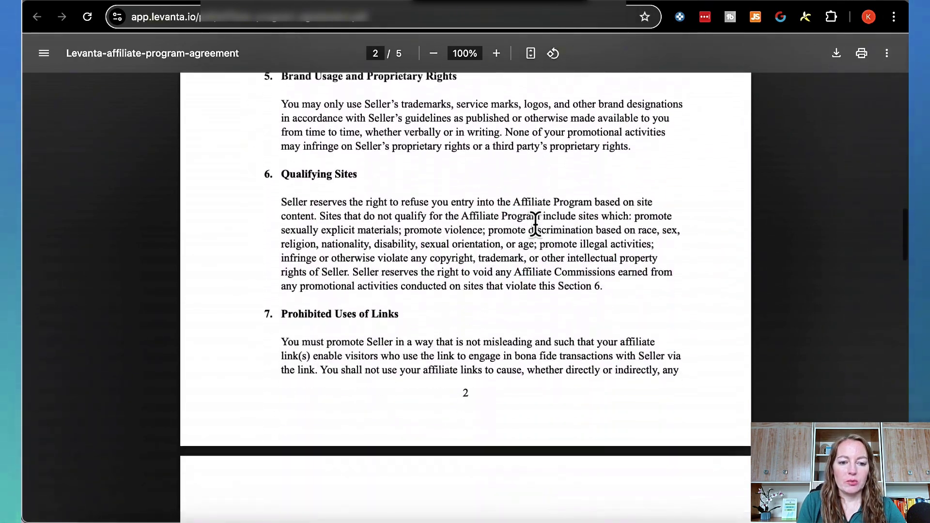
scroll(535, 224, "down", 16)
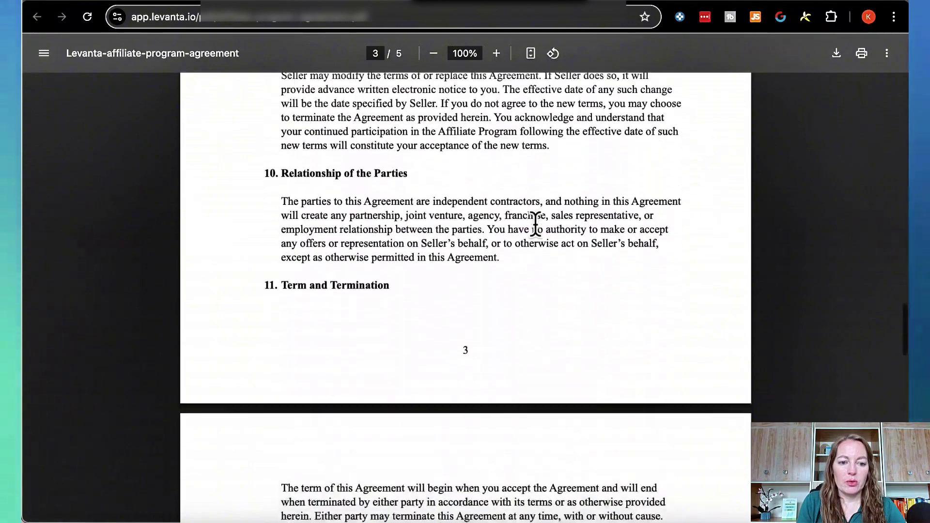
scroll(535, 224, "down", 11)
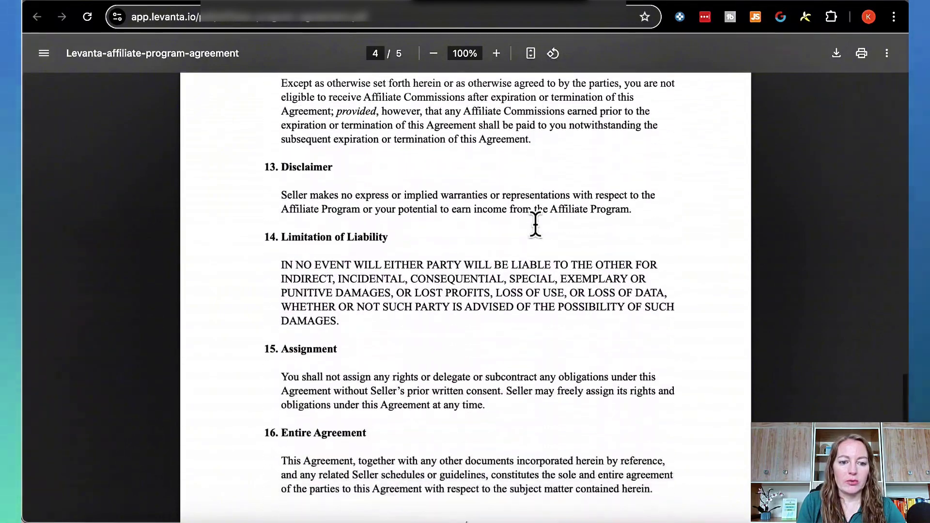
scroll(535, 224, "down", 10)
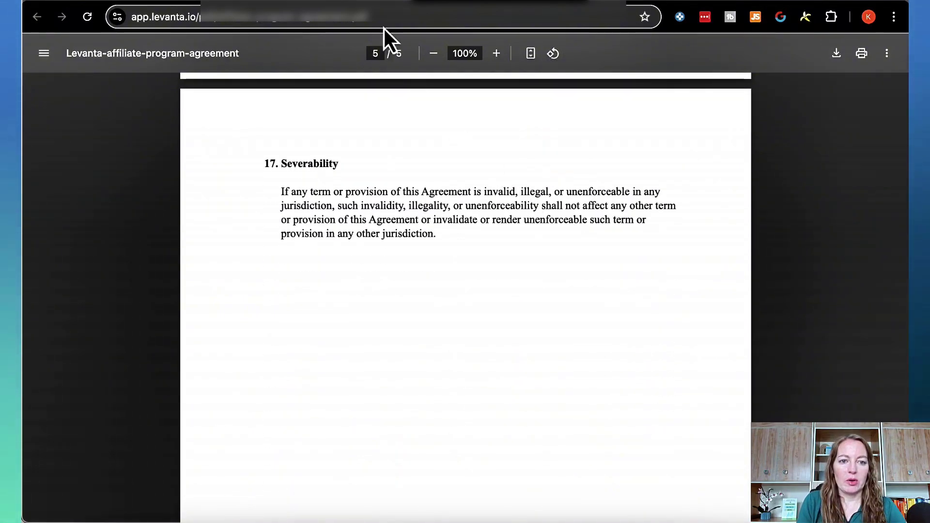
key("super+w")
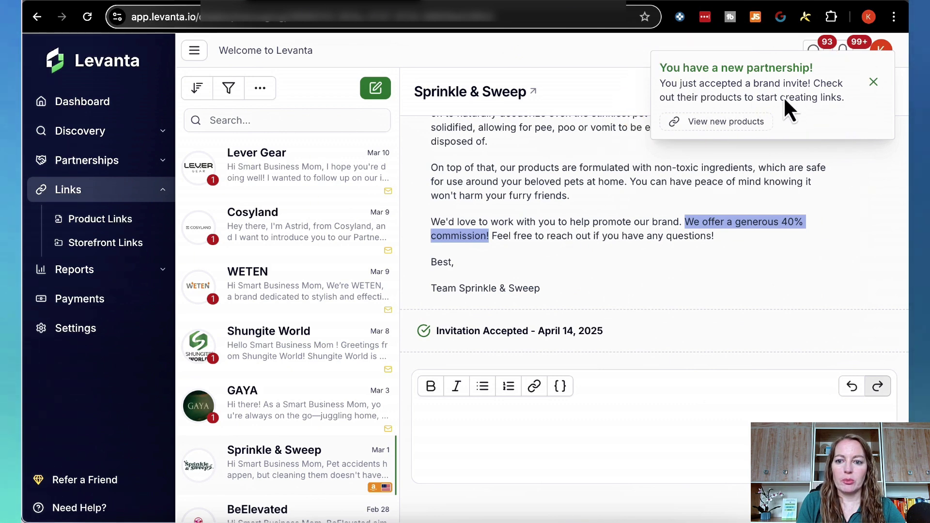
Step: View the new partner's brand page and examine the prices and commission rates in its product list
left_click(703, 124)
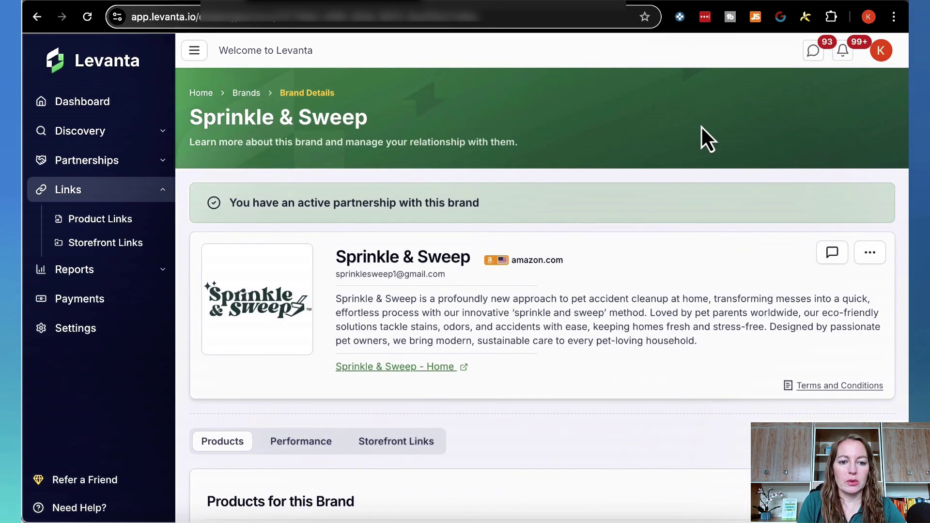
scroll(632, 172, "down", 3)
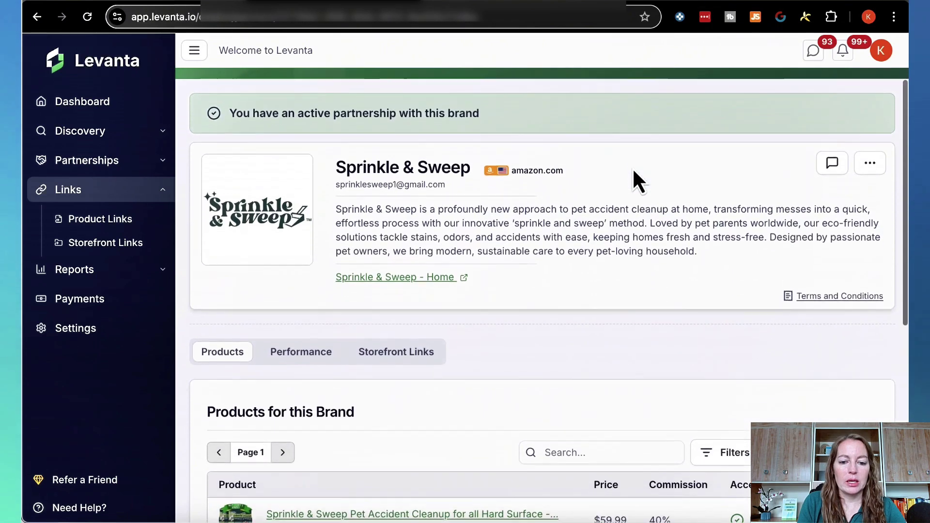
scroll(634, 170, "down", 1)
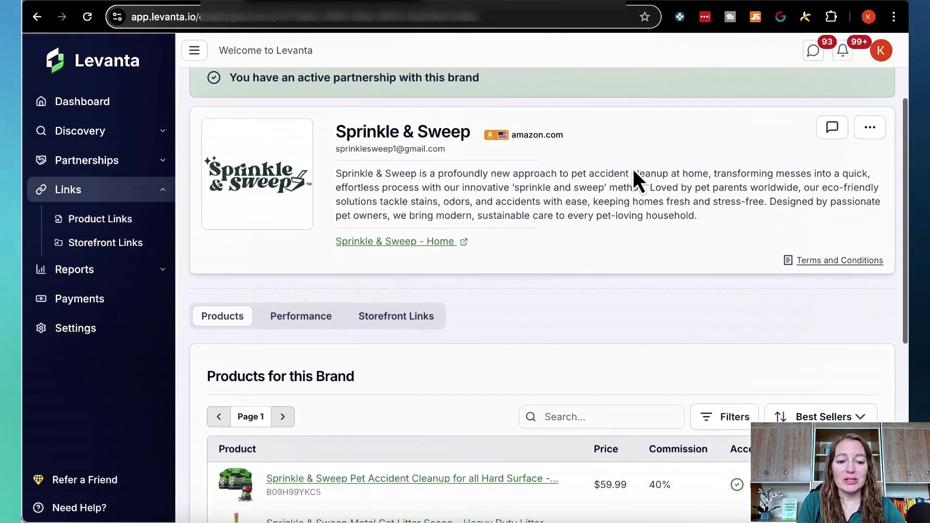
scroll(633, 167, "down", 1)
scroll(632, 167, "up", 1)
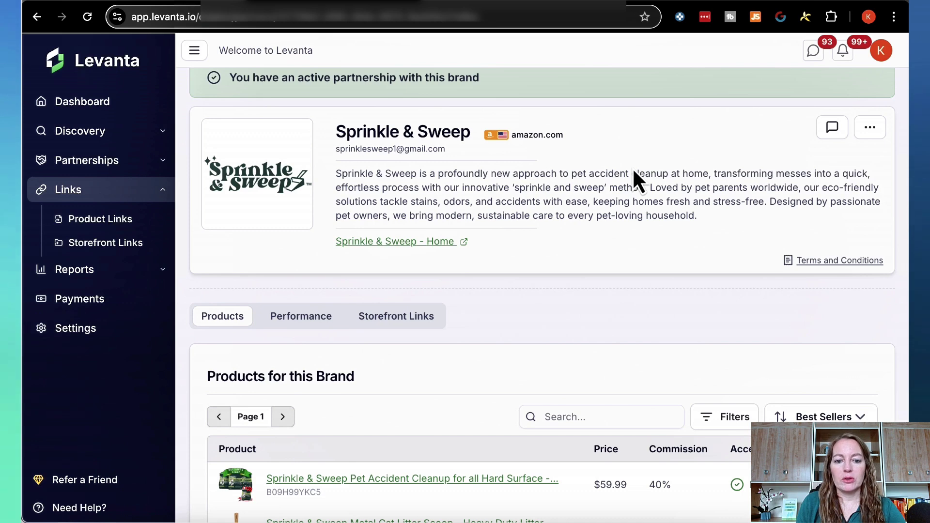
scroll(588, 297, "down", 5)
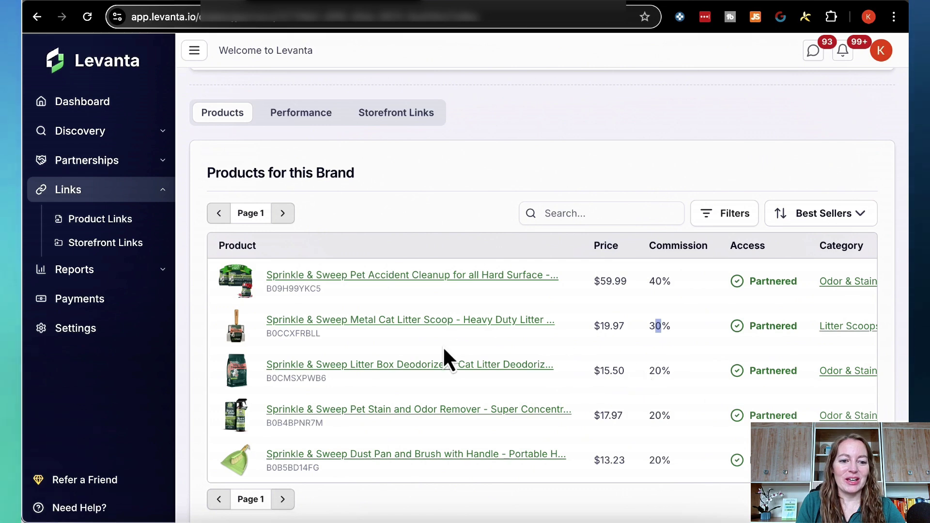
scroll(443, 346, "up", 1)
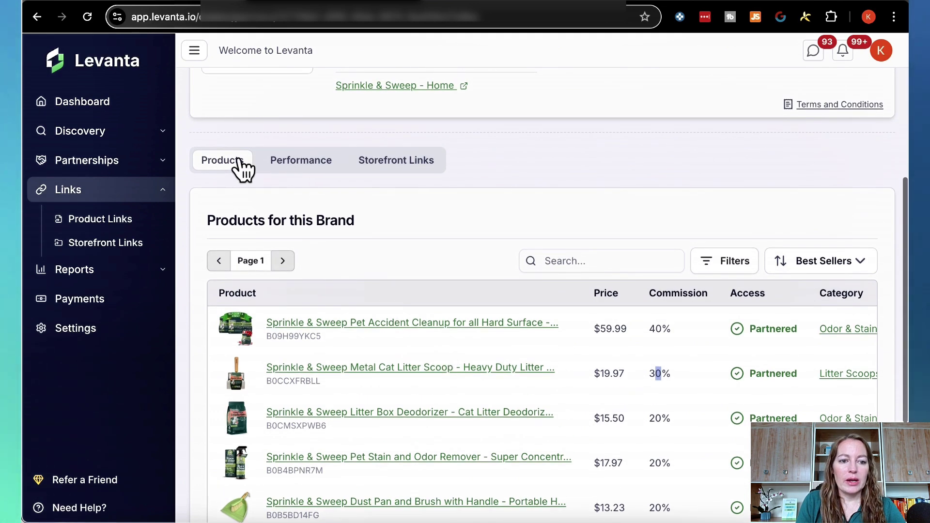
scroll(341, 262, "down", 2)
scroll(343, 270, "up", 1)
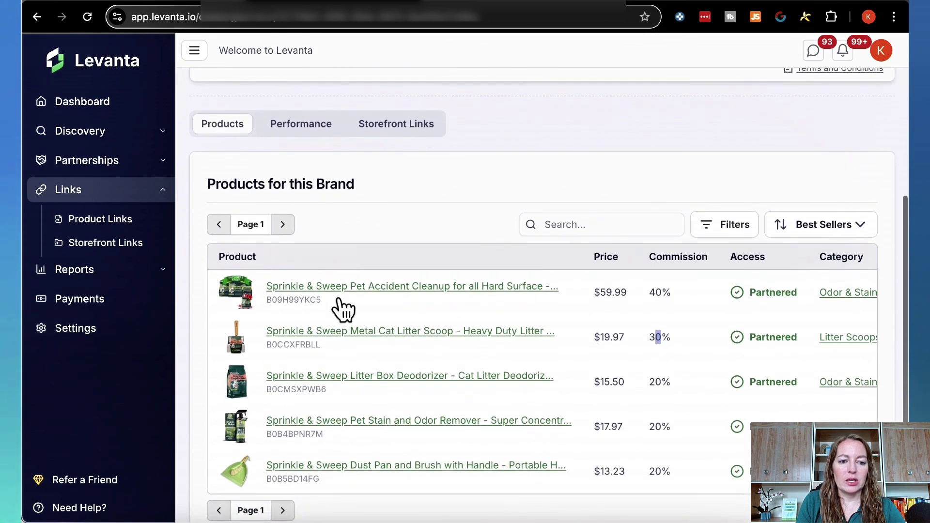
Step: Check the brand's Performance and Storefront Links sections, then return to its product list
left_click(289, 132)
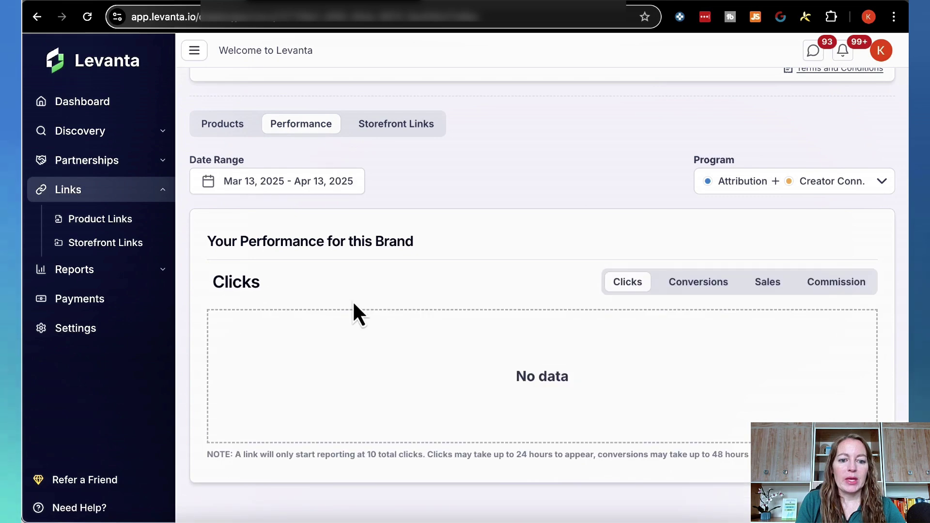
scroll(353, 311, "down", 1)
scroll(405, 228, "up", 1)
left_click(407, 138)
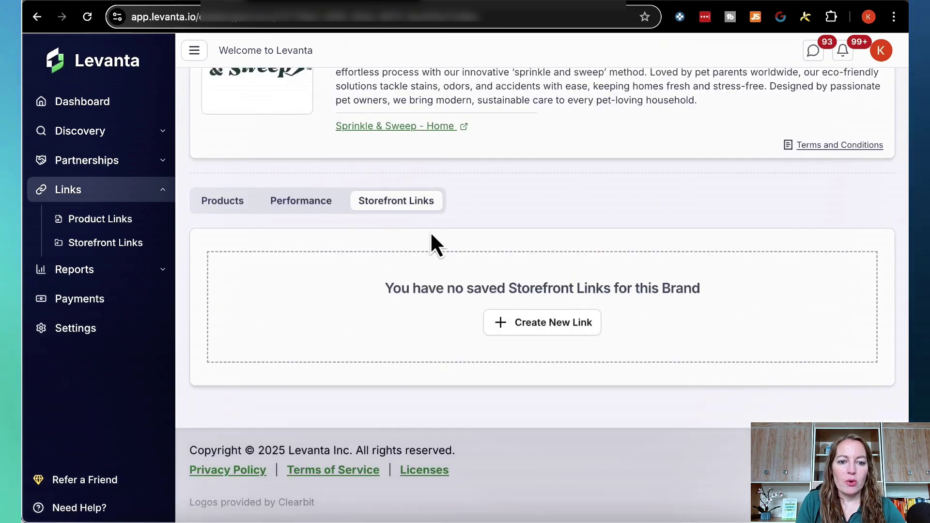
scroll(528, 333, "up", 2)
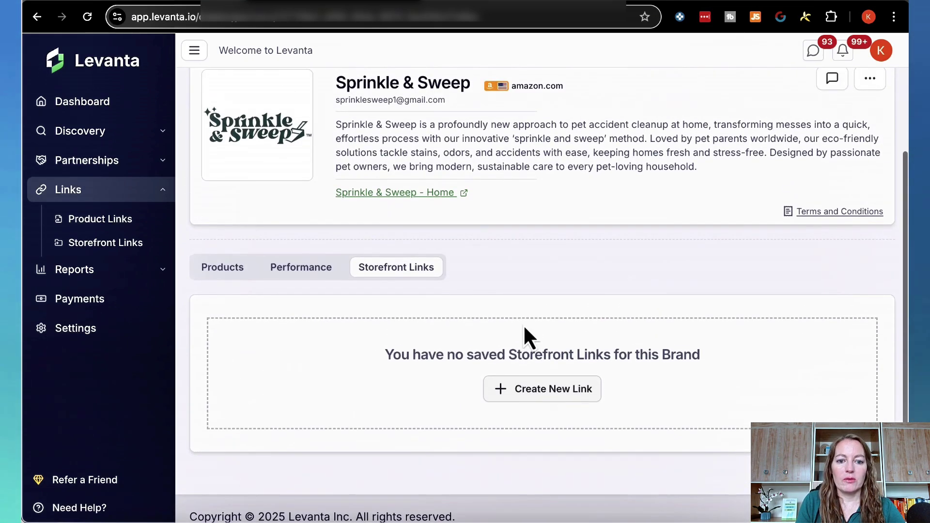
scroll(509, 325, "up", 1)
left_click(219, 312)
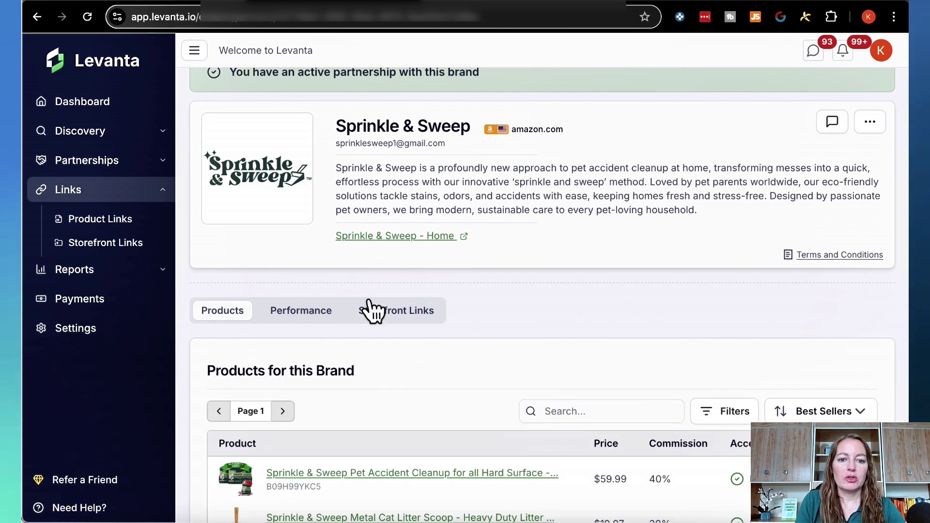
Step: Open the Sprinkle & Sweep storefront on Amazon and browse down to the featured Pet Accident Cleanup product
left_click(380, 236)
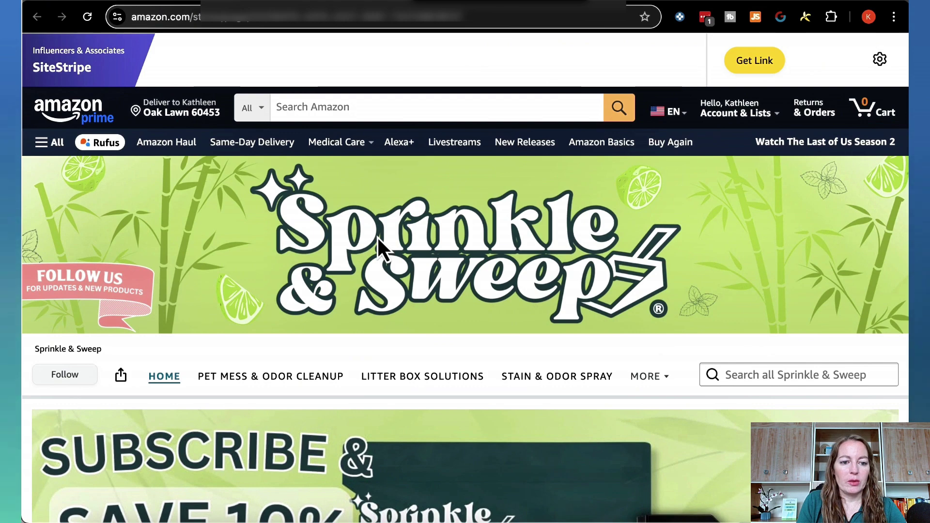
scroll(377, 237, "down", 2)
scroll(380, 223, "down", 1)
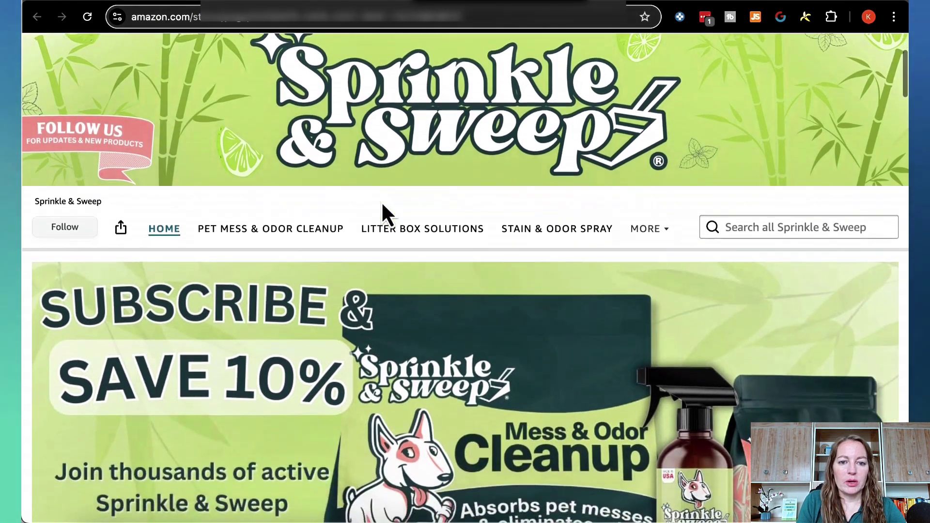
scroll(384, 209, "down", 2)
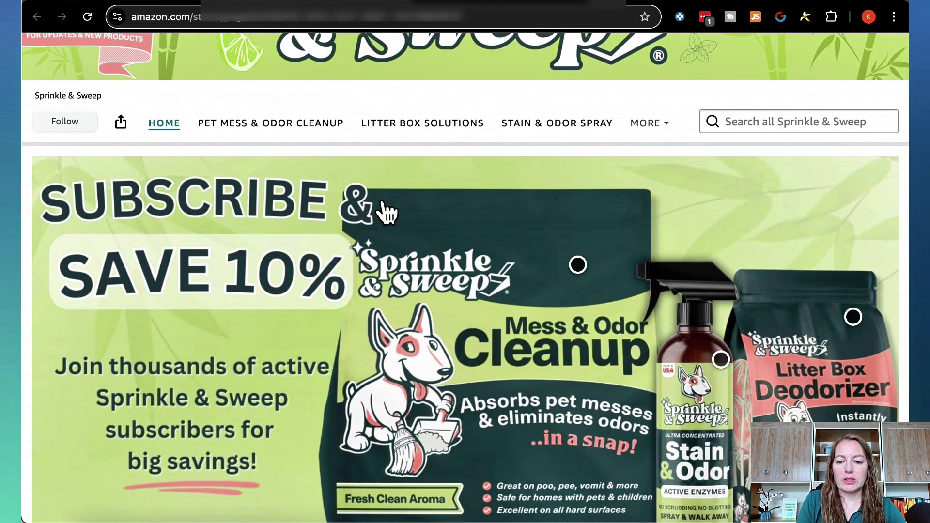
scroll(386, 212, "down", 2)
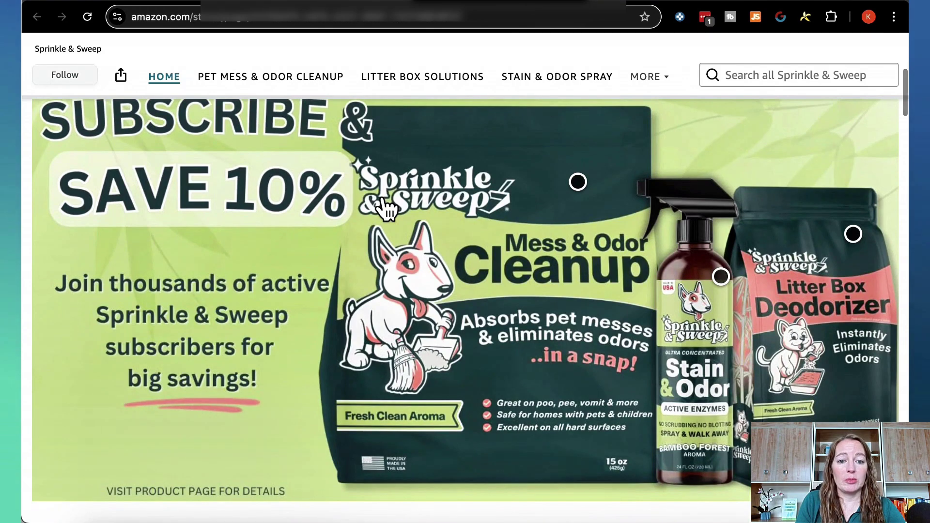
scroll(386, 209, "down", 7)
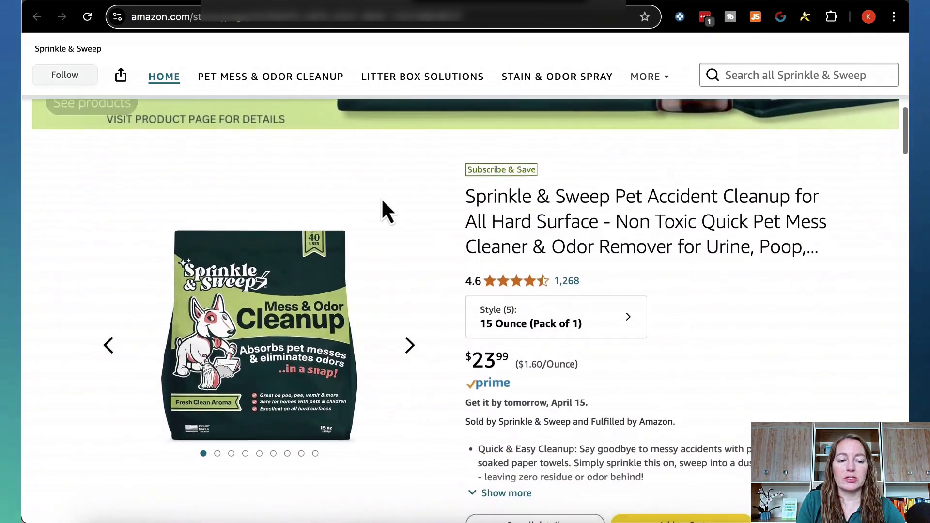
scroll(383, 202, "down", 1)
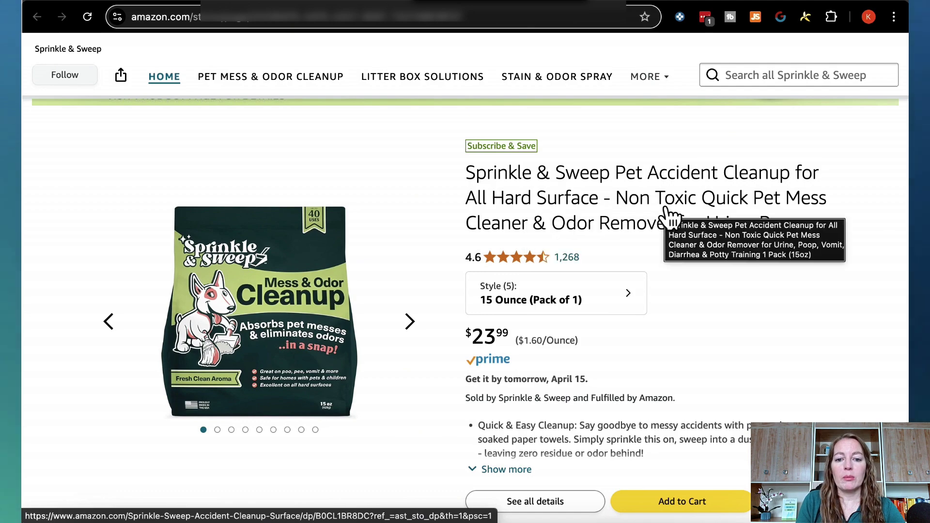
Step: Open the Pet Accident Cleanup product page on Amazon and check its standard influencer and affiliate commission rates
left_click(543, 184)
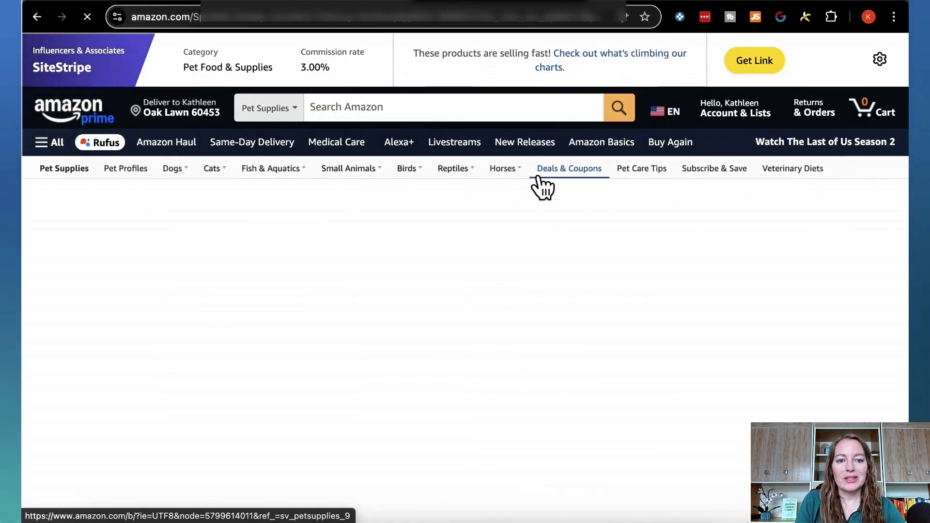
scroll(543, 179, "down", 3)
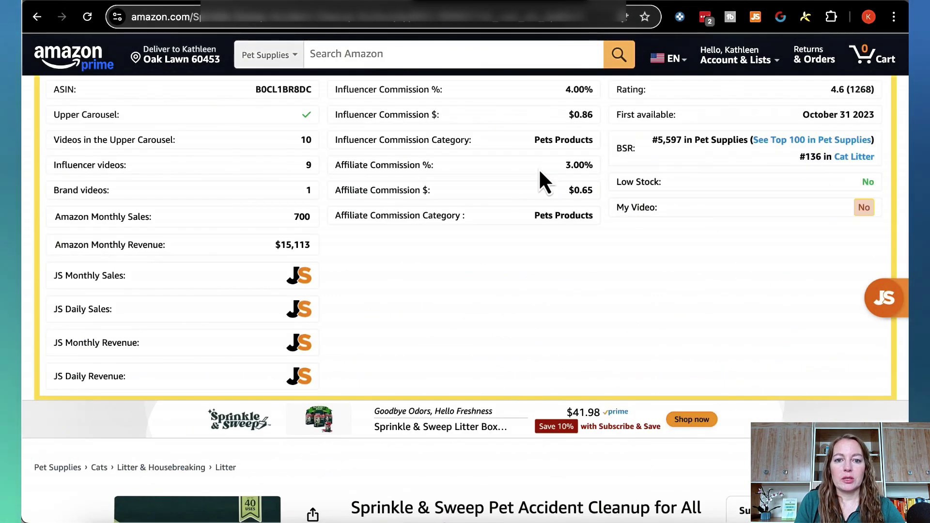
scroll(542, 182, "down", 1)
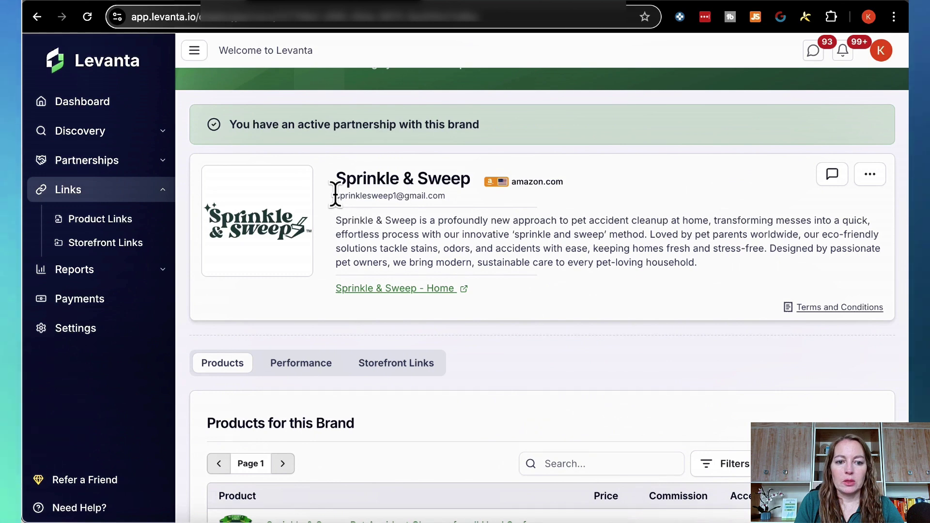
Step: Back on the Sprinkle & Sweep page in Levanta, highlight the brand's contact e-mail and show the additional partnership options
left_click_drag(334, 195, 451, 198)
left_click(471, 199)
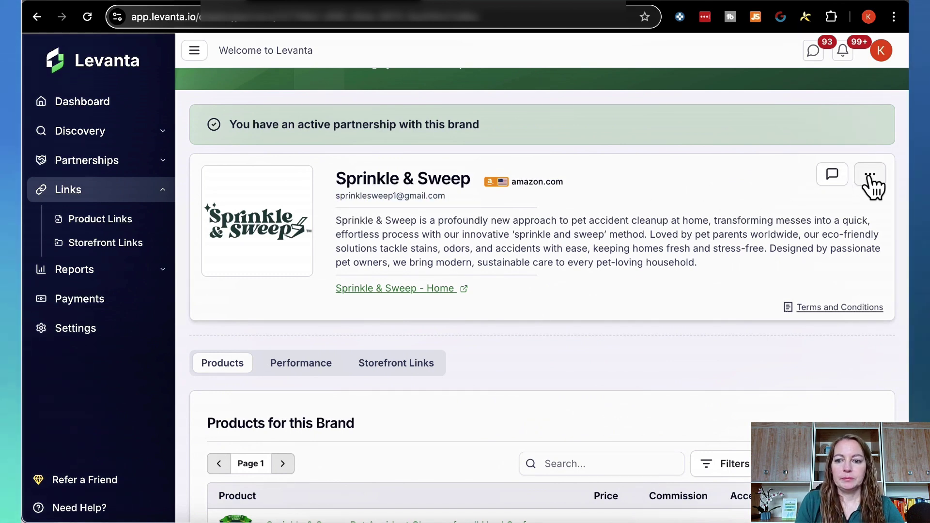
left_click(871, 176)
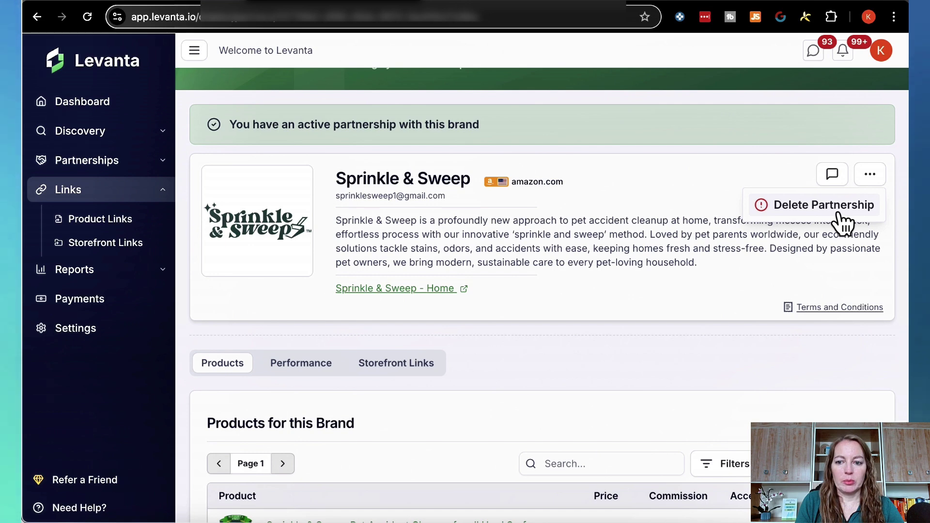
Step: Dismiss the partnership options, open the brand's Pet Accident Cleanup for all Hard Surface product, and review its product details
left_click(557, 375)
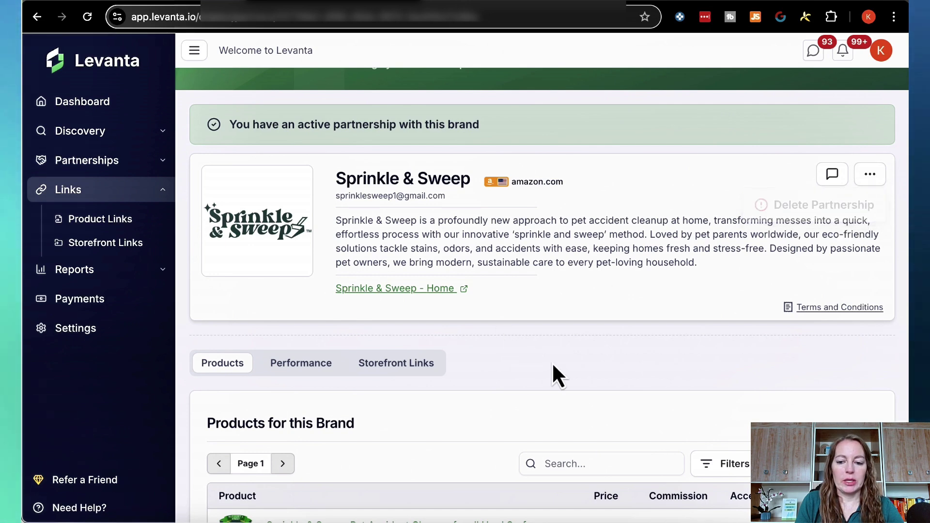
scroll(554, 366, "down", 5)
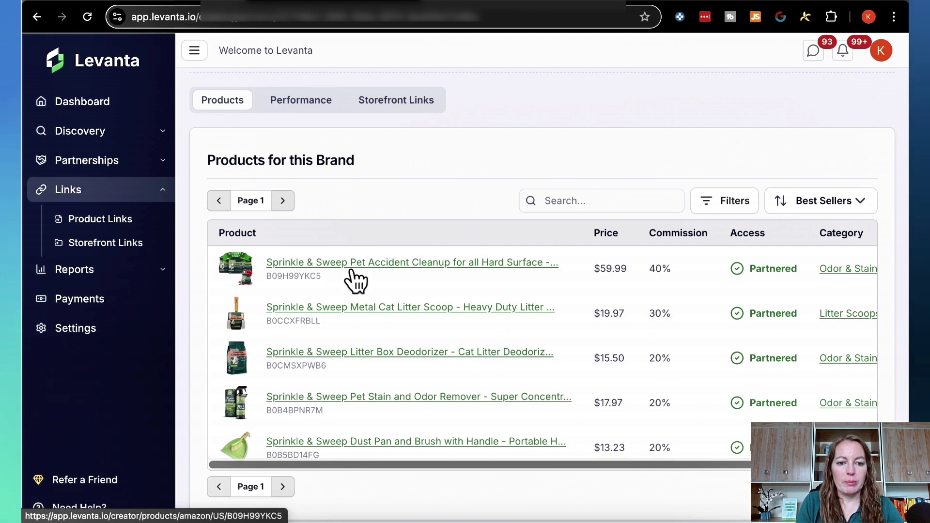
left_click(455, 265)
scroll(458, 243, "down", 2)
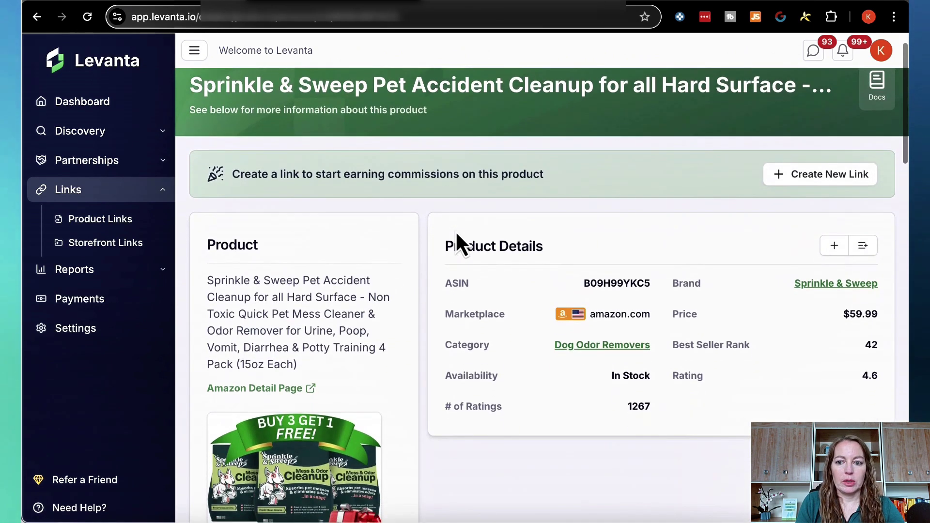
scroll(456, 236, "down", 1)
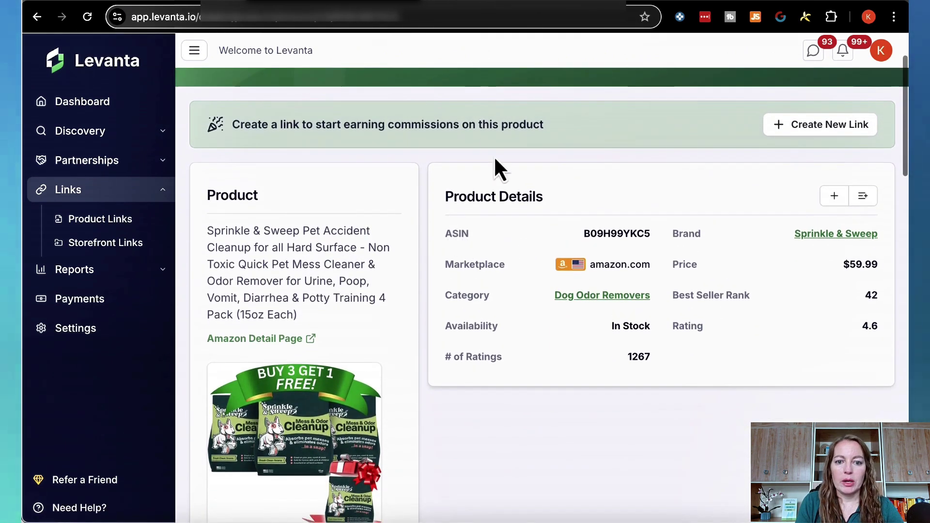
scroll(377, 324, "down", 2)
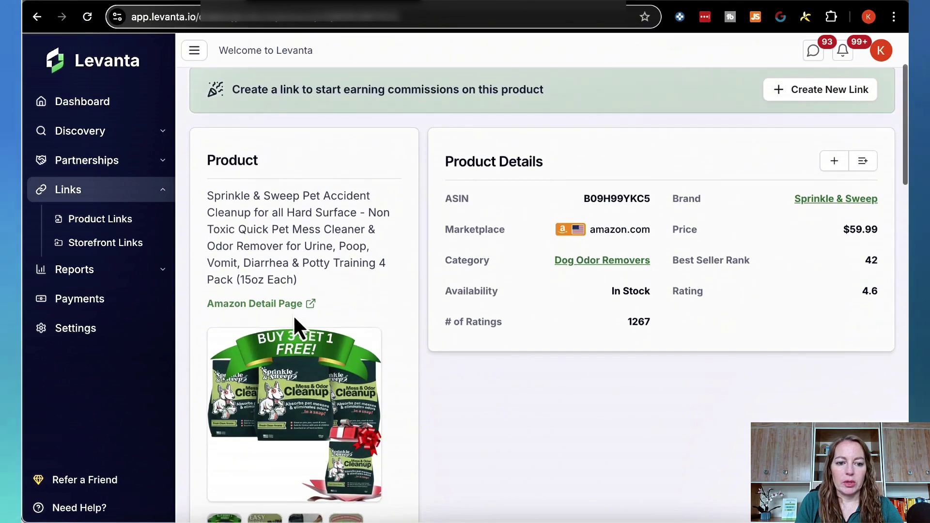
scroll(353, 322, "down", 3)
scroll(353, 322, "up", 3)
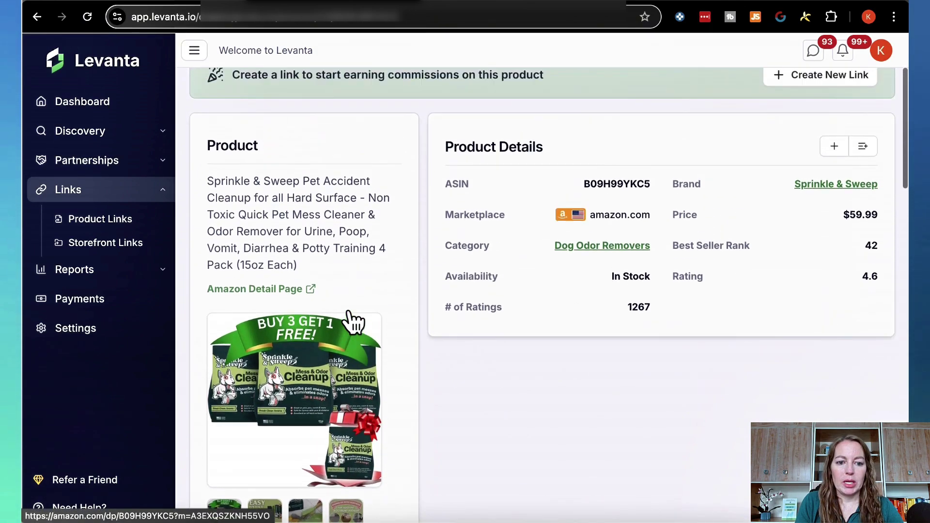
Step: Open the product's Amazon detail page and examine its estimated units sold, monthly revenue and two-year sales trend
left_click(311, 293)
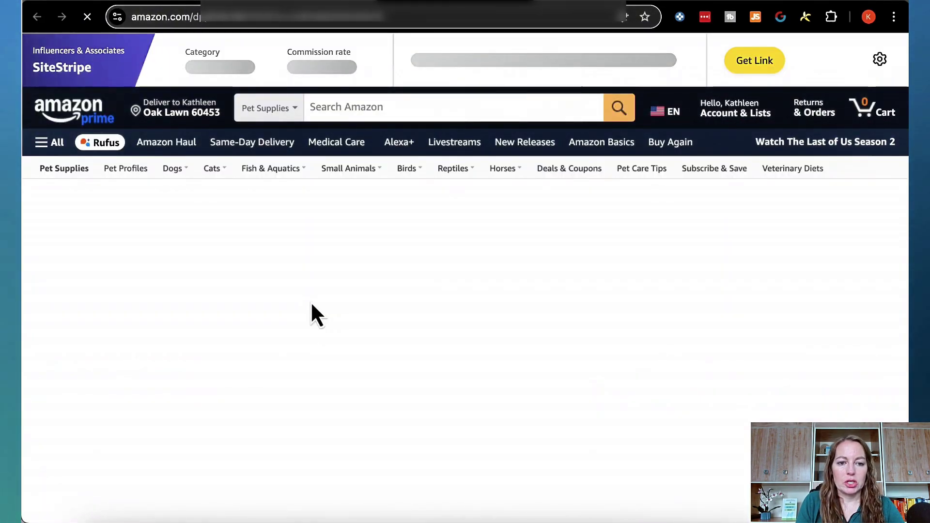
scroll(314, 281, "down", 5)
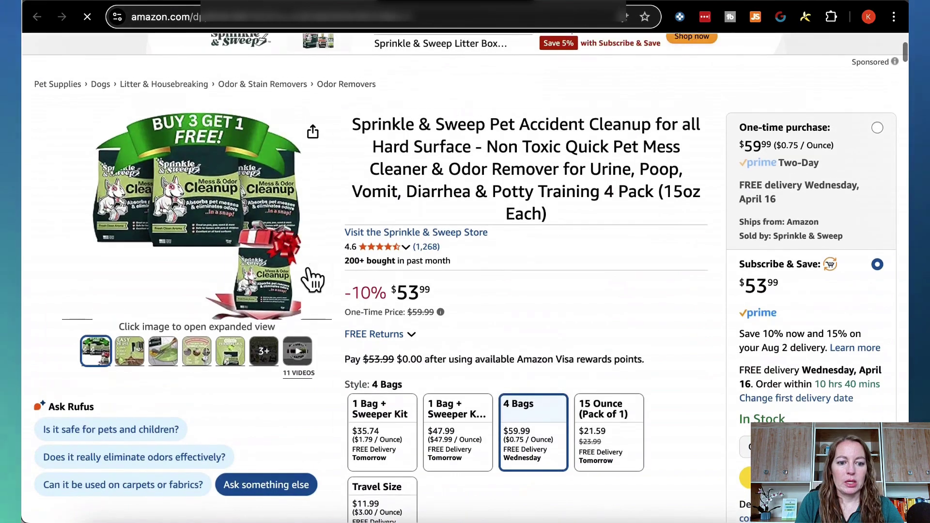
scroll(302, 366, "up", 5)
scroll(299, 417, "down", 5)
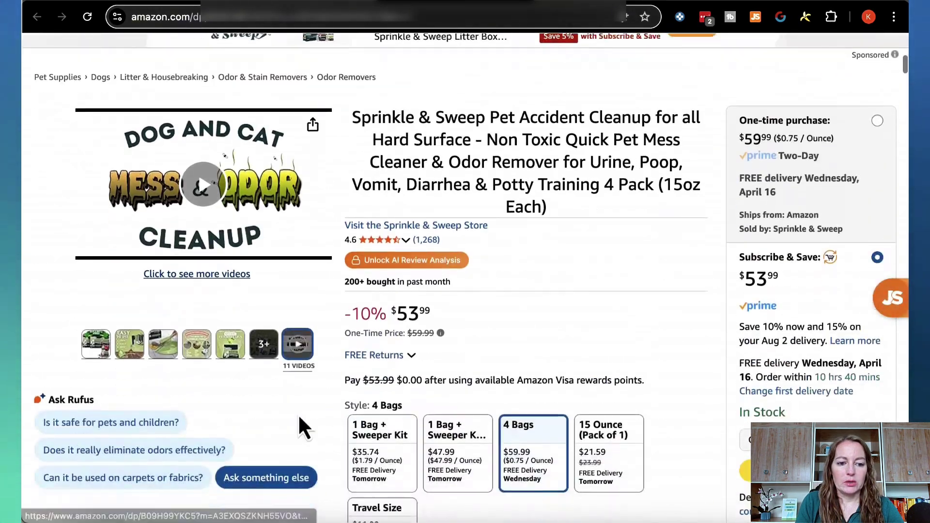
scroll(301, 425, "up", 5)
scroll(307, 435, "down", 5)
scroll(305, 388, "up", 10)
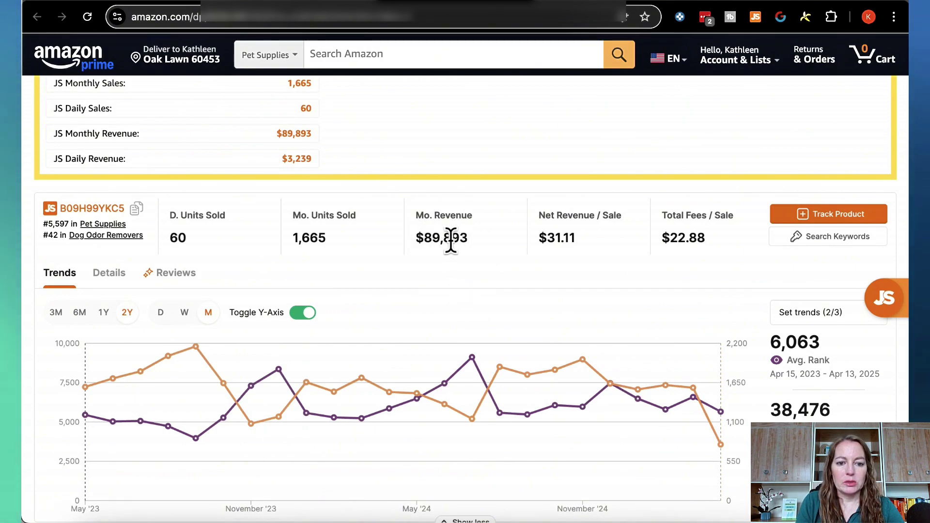
scroll(465, 237, "down", 9)
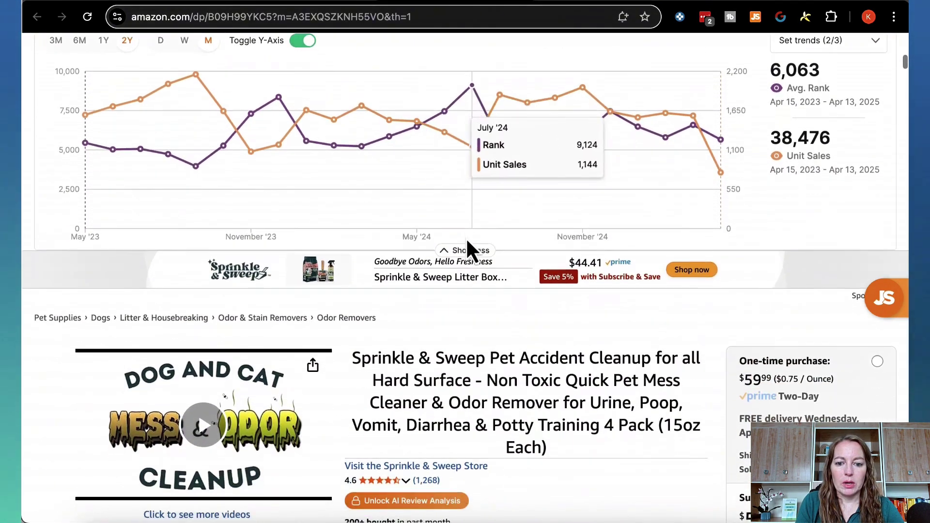
Step: Review the Amazon listing's style options, videos and product description, then return to the product in Levanta
scroll(466, 238, "down", 3)
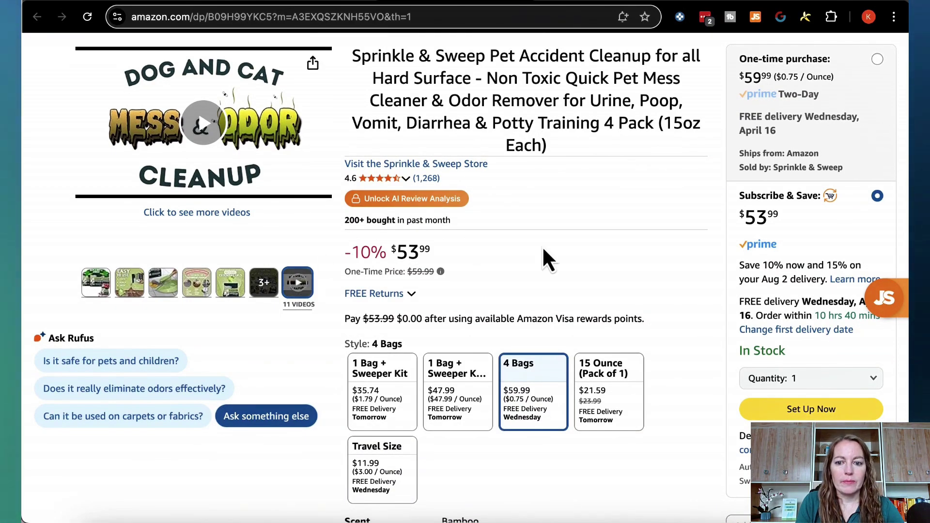
scroll(542, 242, "down", 8)
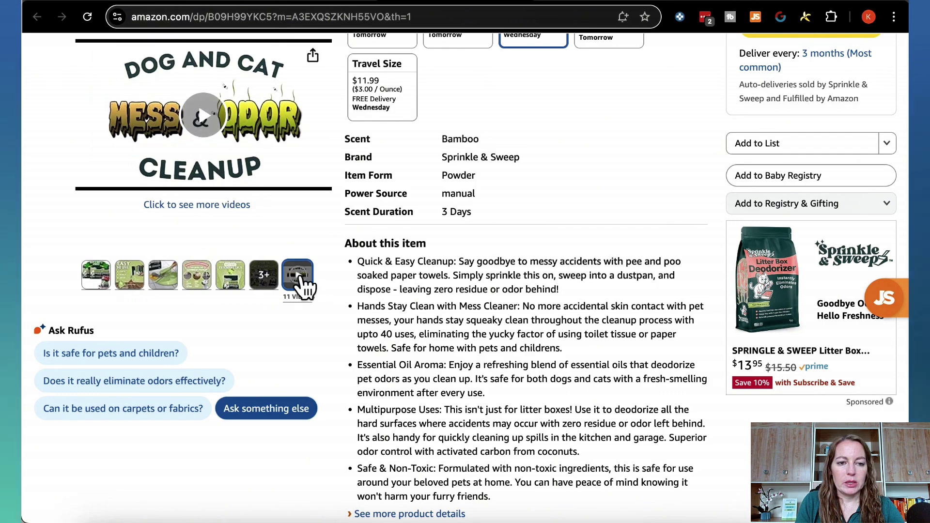
scroll(304, 286, "up", 4)
scroll(304, 286, "down", 7)
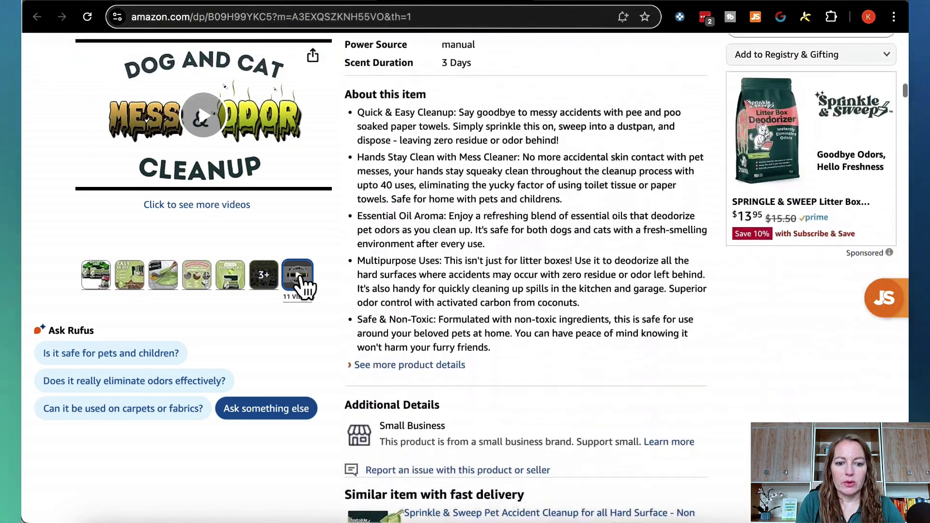
scroll(301, 285, "down", 3)
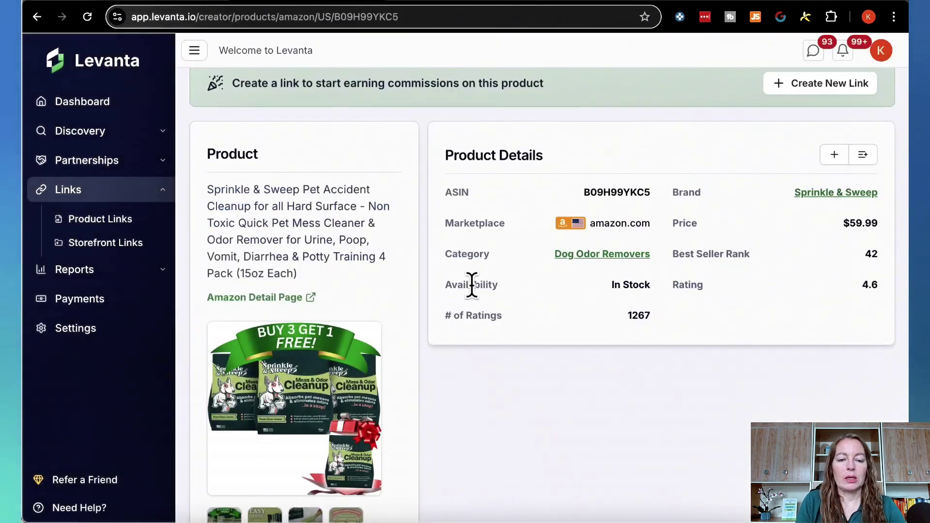
Step: Generate a mobile-optimized link for the product with the default source, save and copy it, and go to the Promote this Product section
scroll(471, 285, "up", 2)
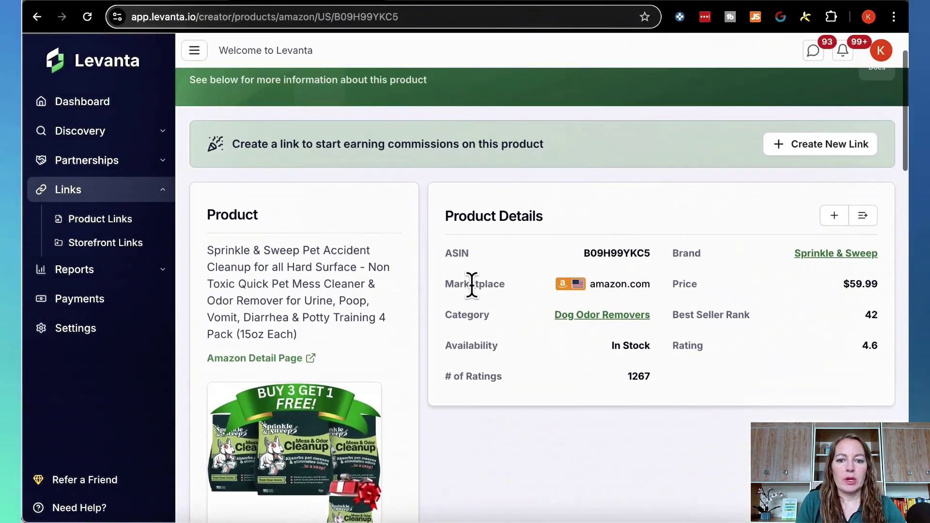
left_click(816, 151)
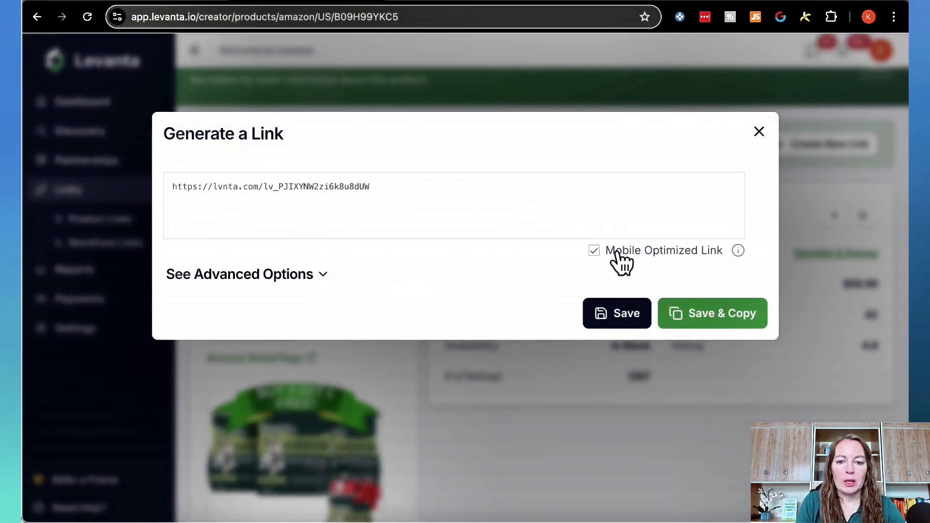
left_click(315, 284)
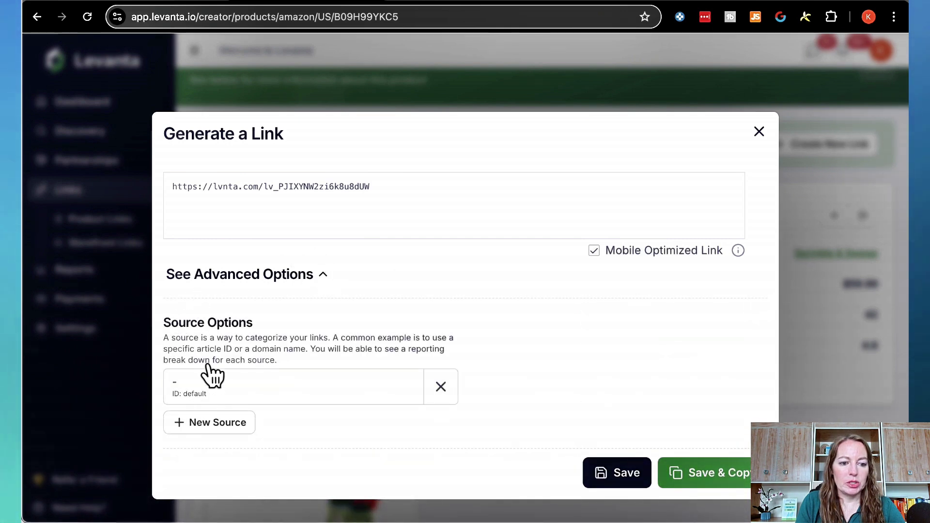
left_click(338, 398)
left_click(326, 396)
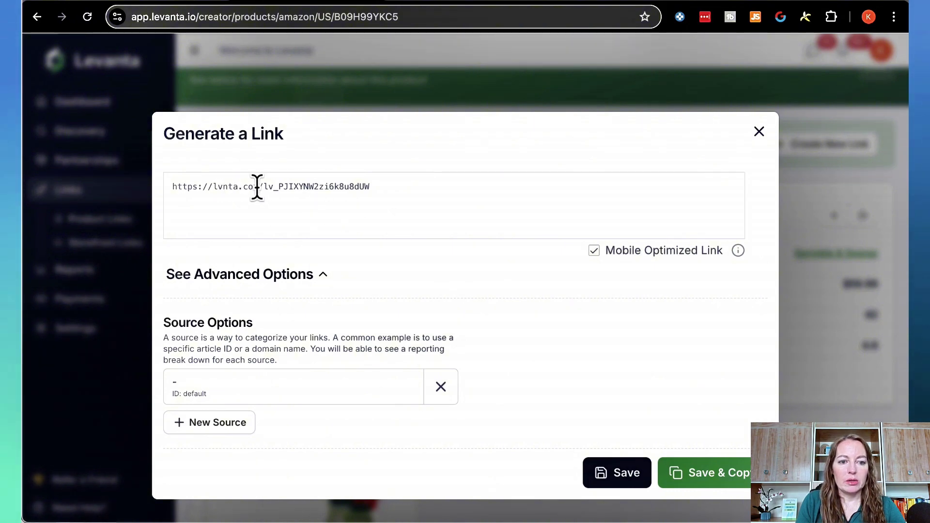
left_click(722, 478)
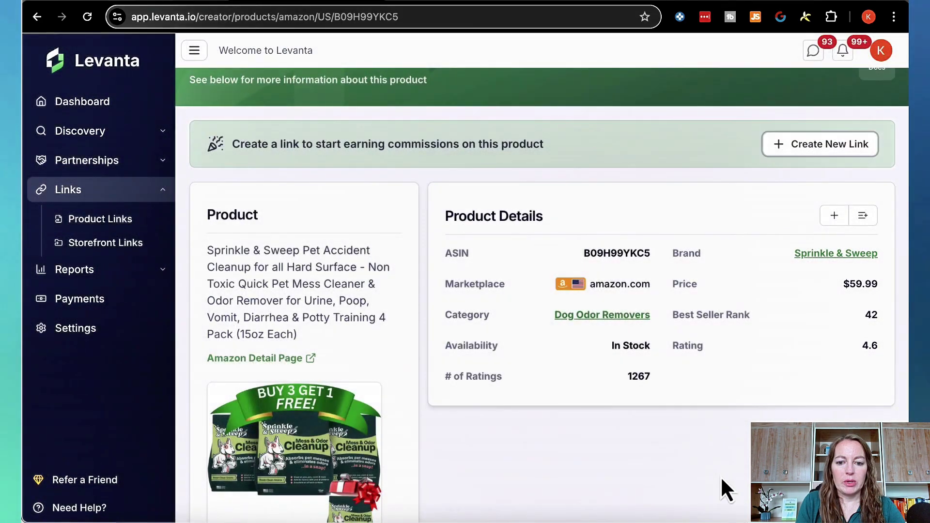
scroll(725, 463, "down", 9)
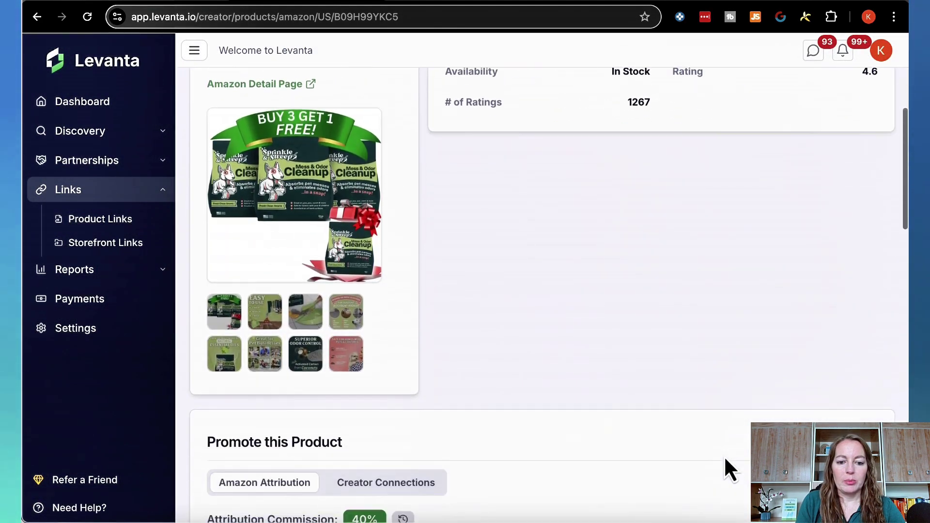
scroll(724, 460, "down", 2)
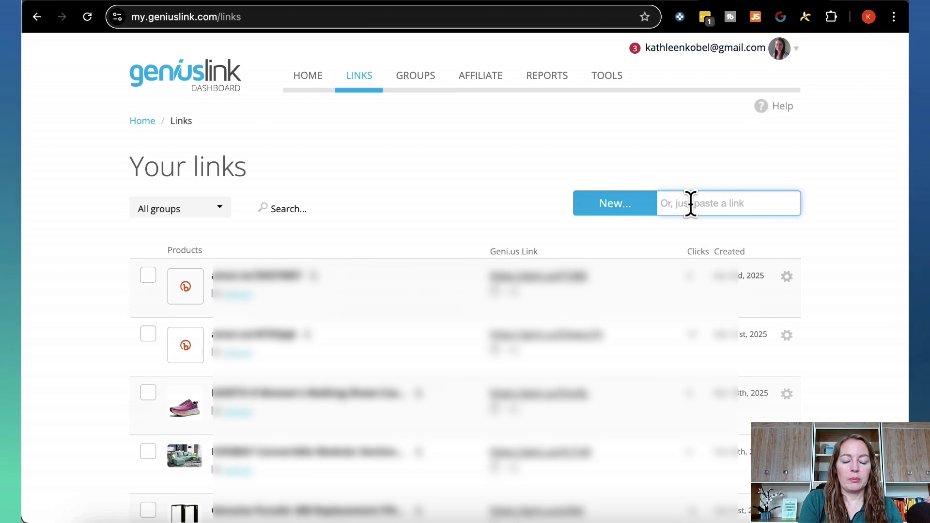
type("https://lvnta.com/lv_PJIXYNW2zi6k8u8dUW")
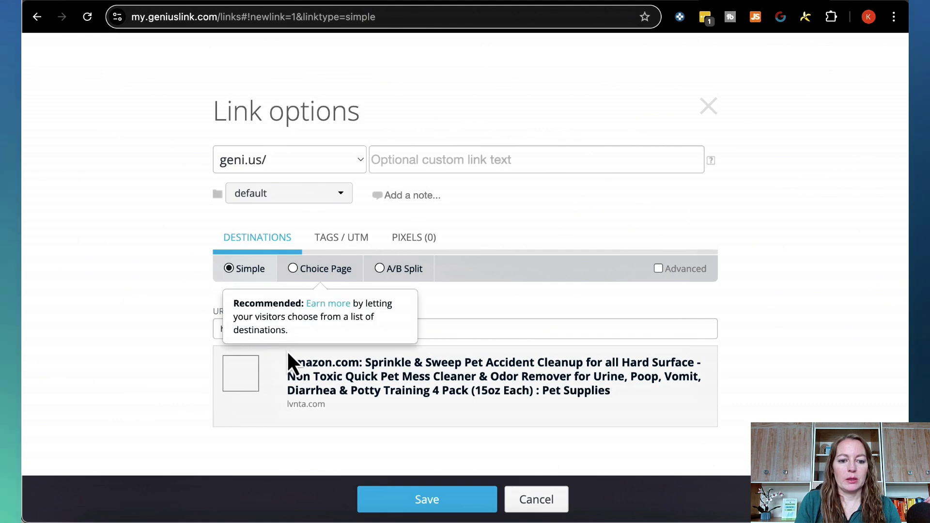
left_click(443, 499)
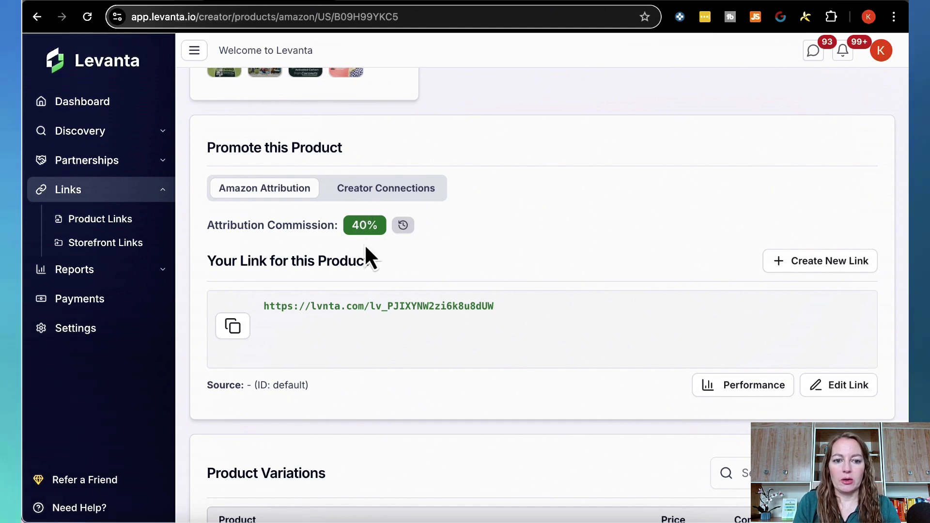
Step: Back on the product in Levanta, compare its Creator Connections and Amazon Attribution promotion options, ending on Amazon Attribution
left_click(391, 192)
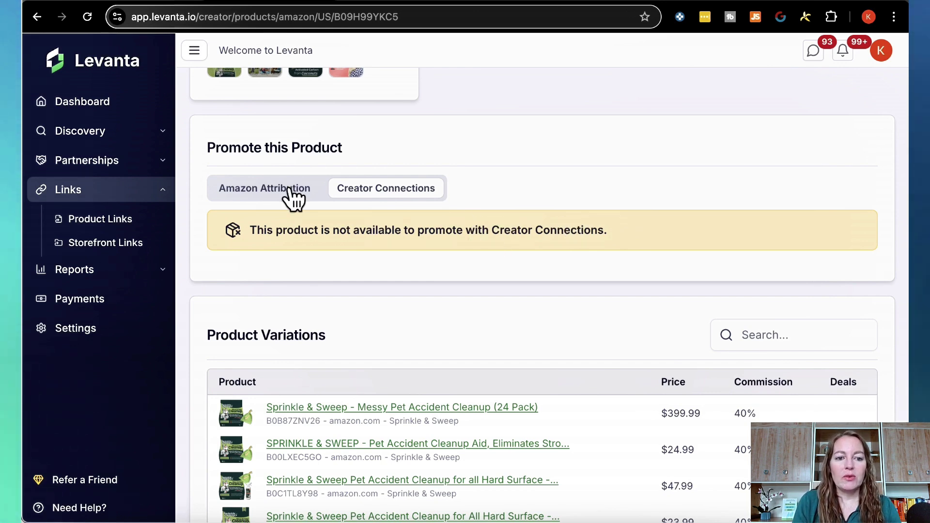
left_click(293, 197)
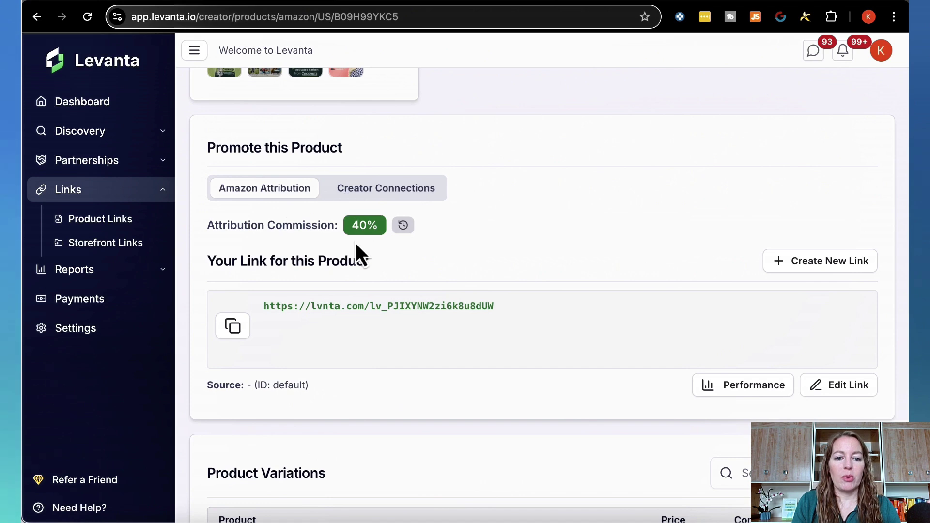
left_click(379, 190)
scroll(507, 262, "down", 1)
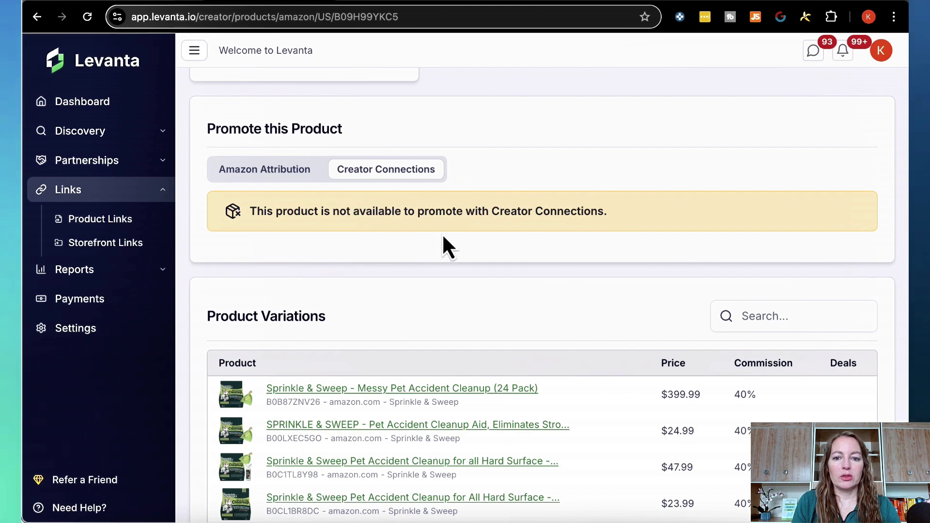
scroll(442, 234, "up", 2)
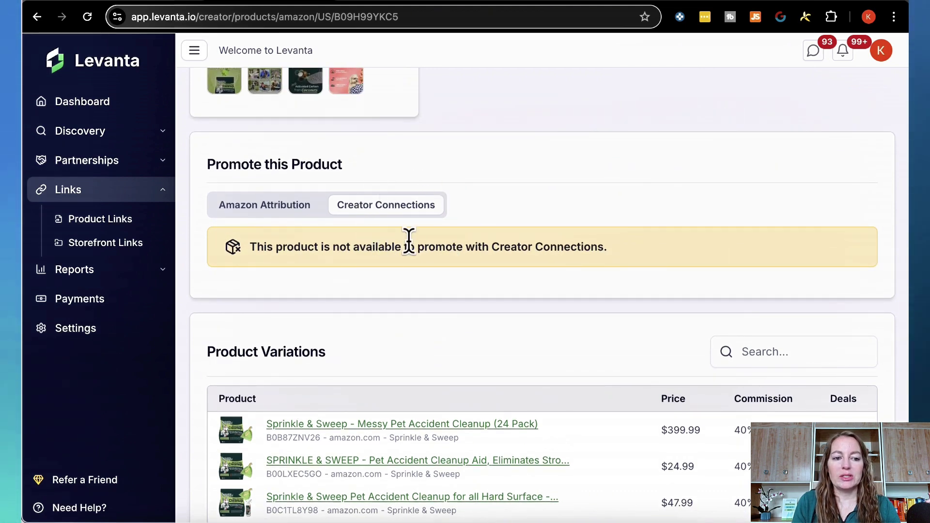
left_click(271, 213)
scroll(416, 297, "up", 5)
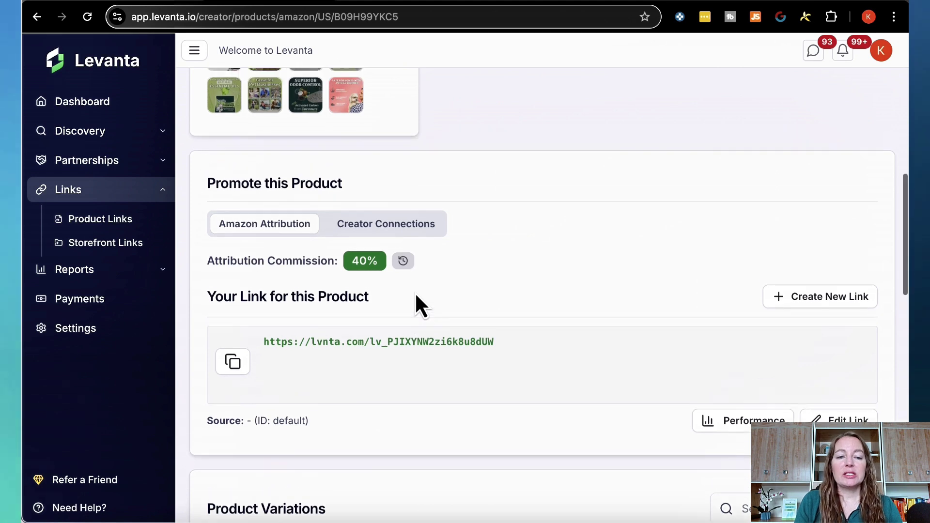
scroll(416, 307, "up", 10)
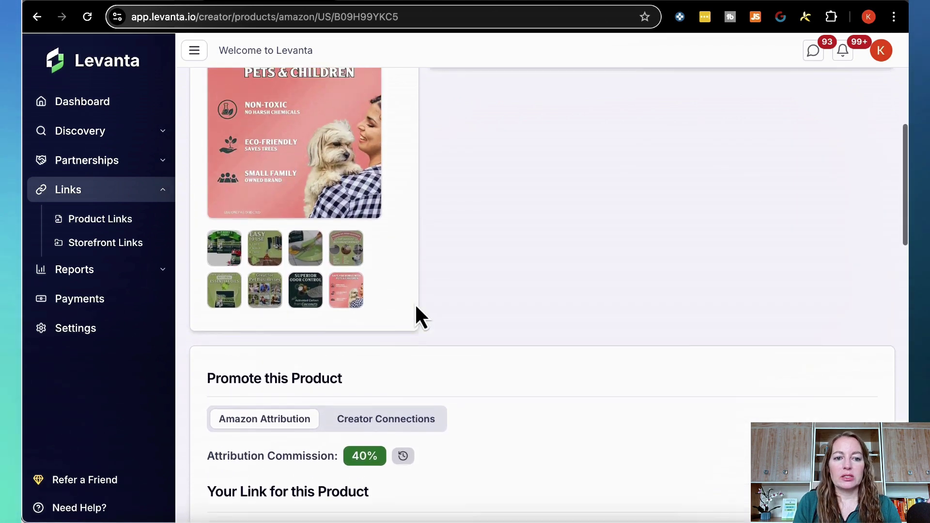
scroll(416, 306, "up", 4)
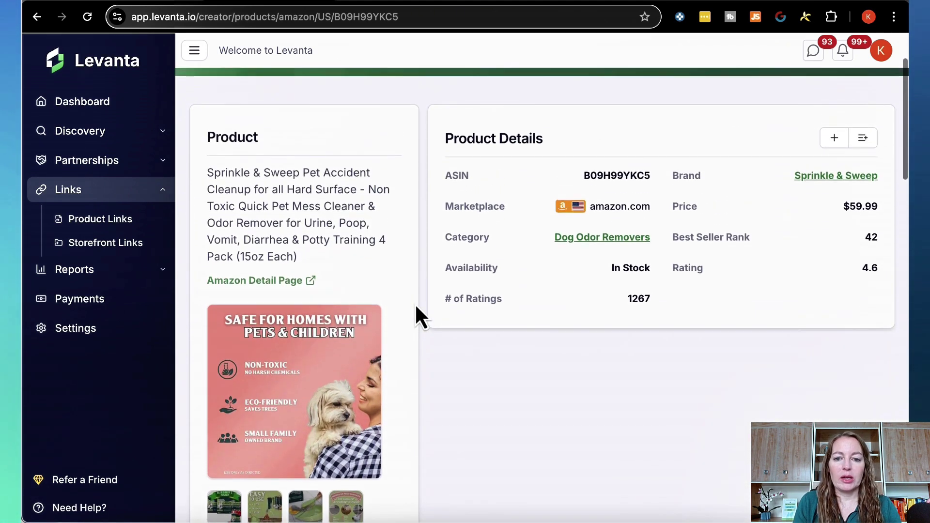
Step: Open the Sprinkle & Sweep conversation in the message inbox and read through its invitation message
left_click(814, 51)
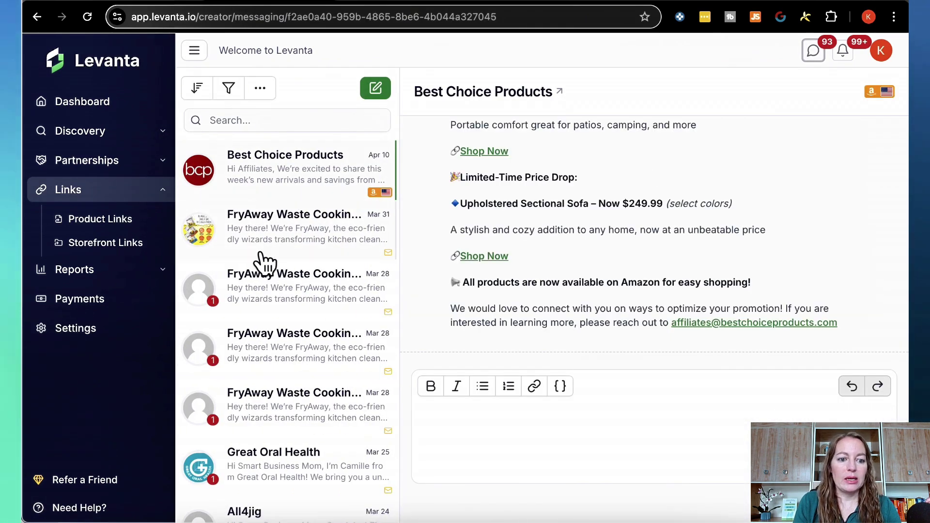
scroll(297, 400, "down", 6)
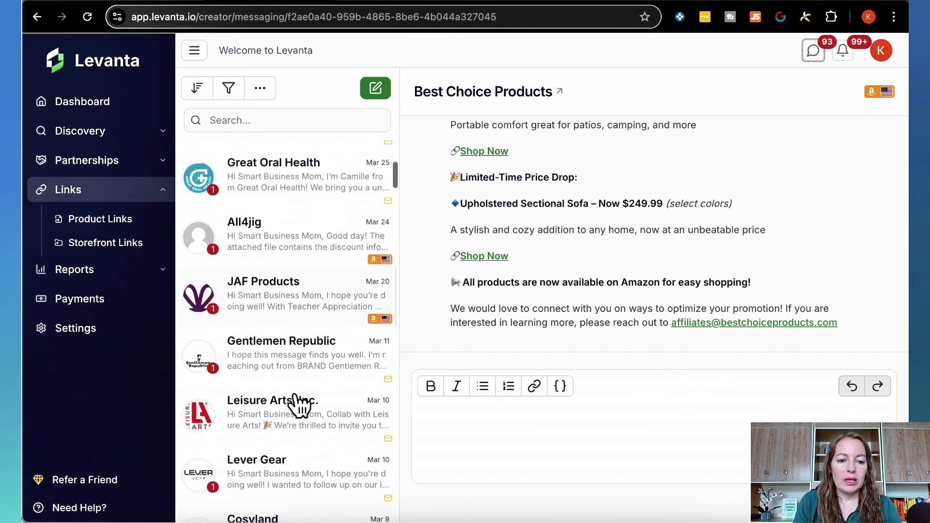
scroll(297, 406, "down", 5)
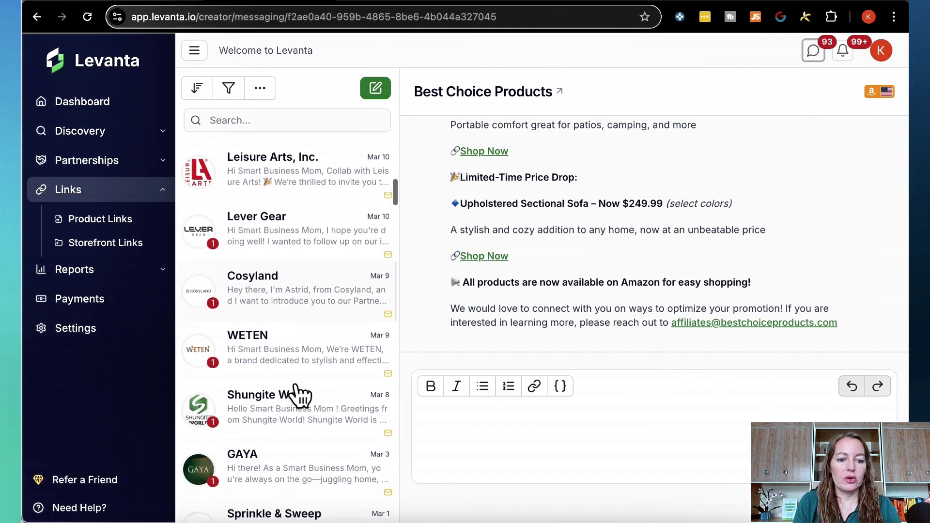
scroll(297, 397, "down", 3)
left_click(297, 372)
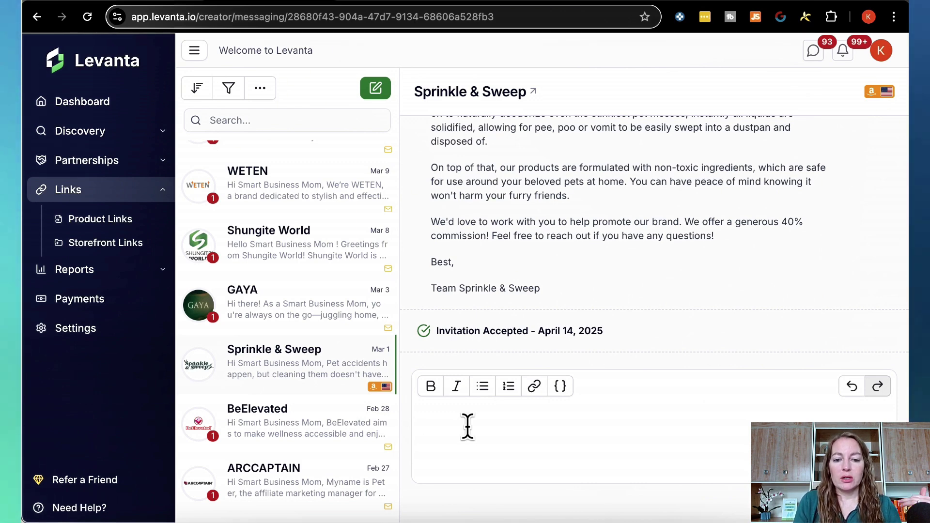
scroll(467, 426, "down", 1)
scroll(467, 427, "up", 1)
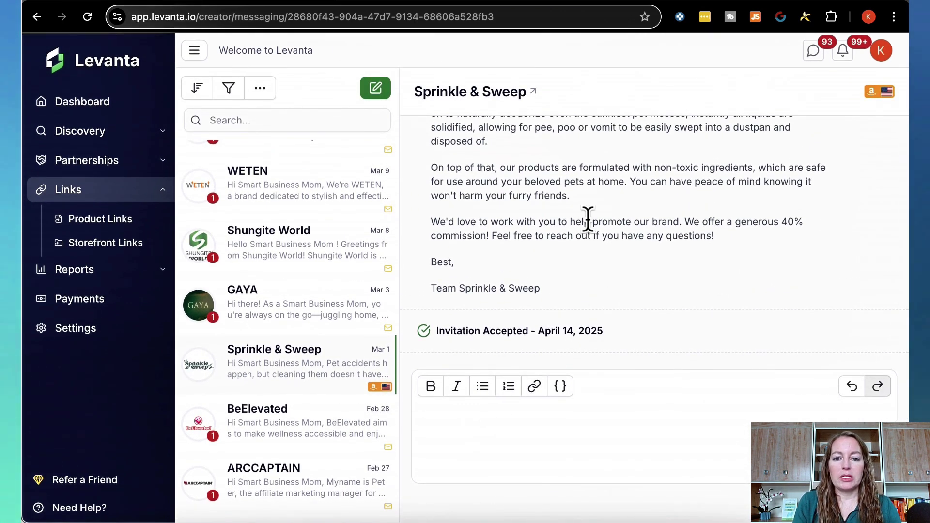
scroll(587, 218, "up", 2)
scroll(588, 218, "down", 2)
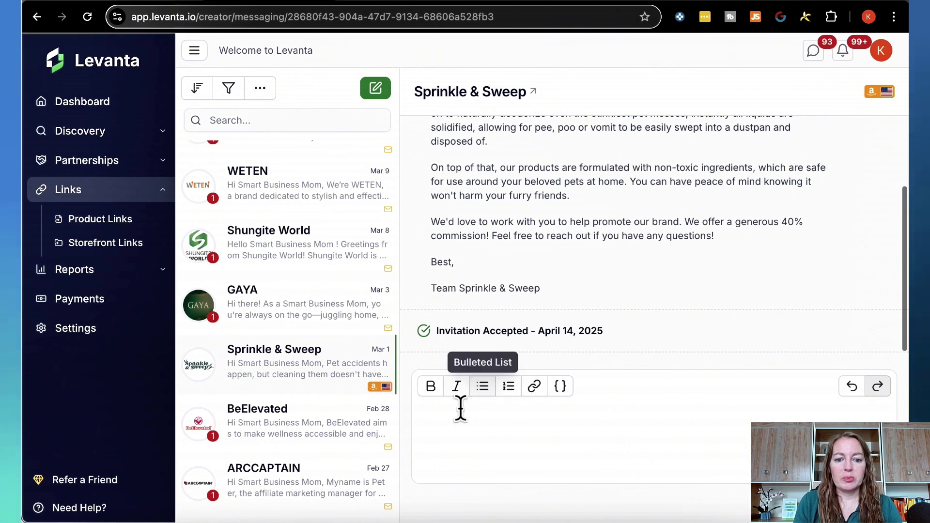
scroll(540, 247, "up", 2)
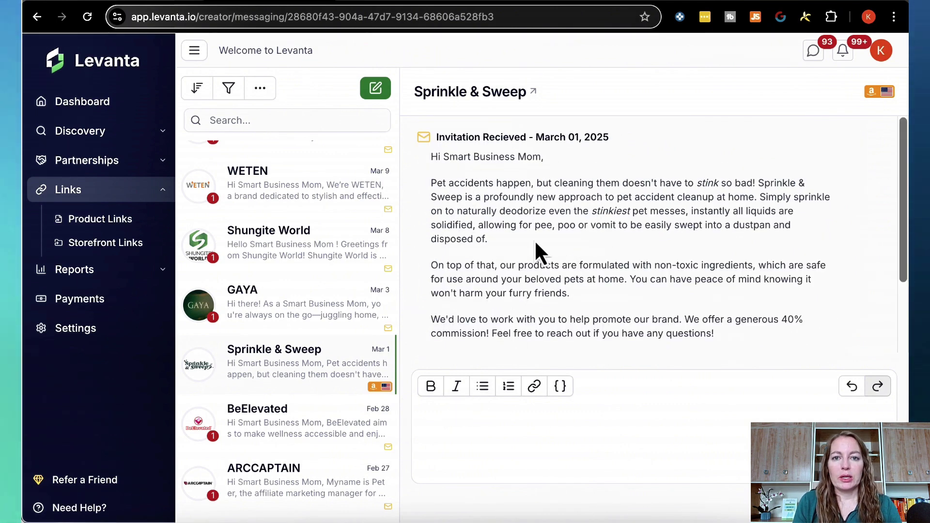
scroll(538, 272, "down", 2)
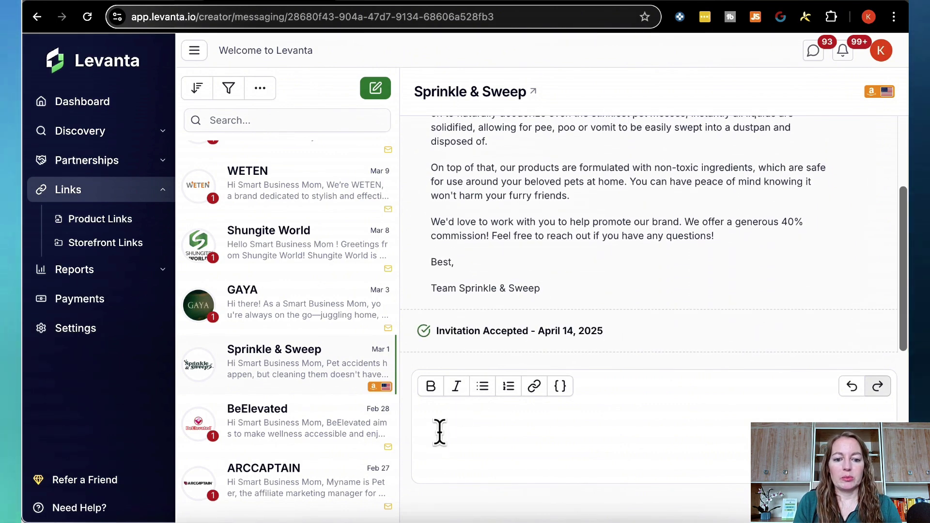